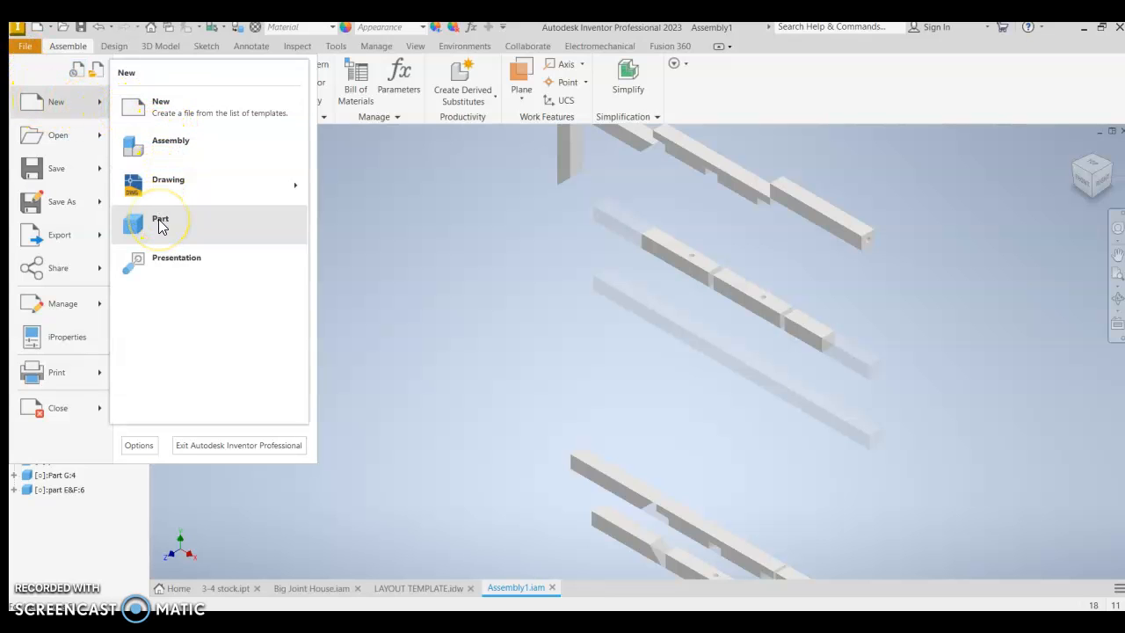
Create a new part and start a 2D sketch on the front (XY) plane
left_click(148, 228)
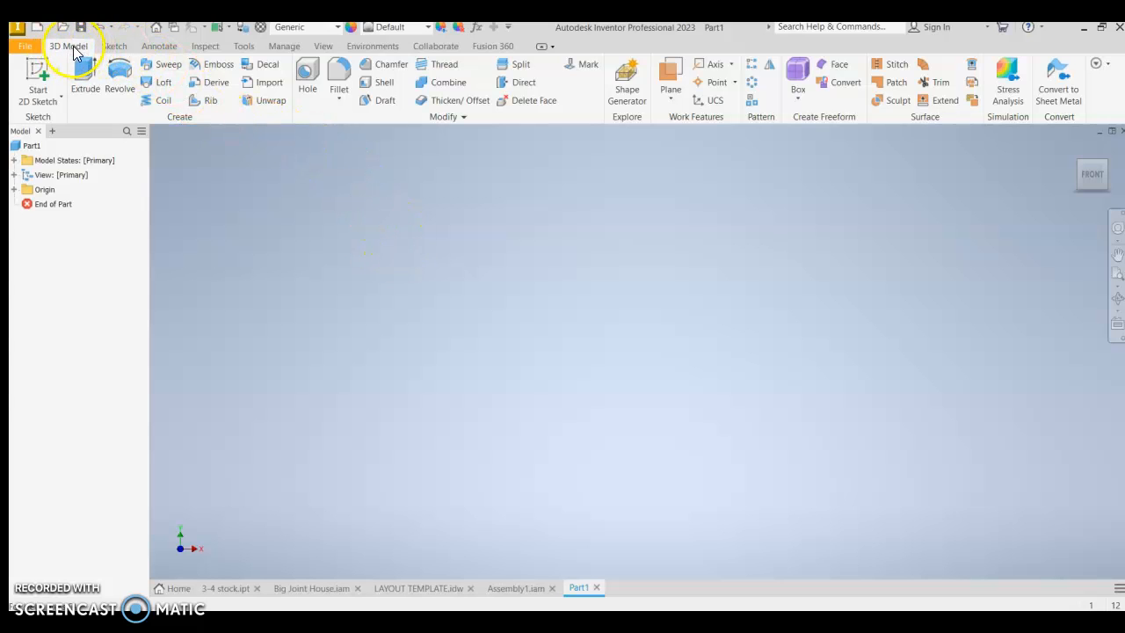
left_click(26, 92)
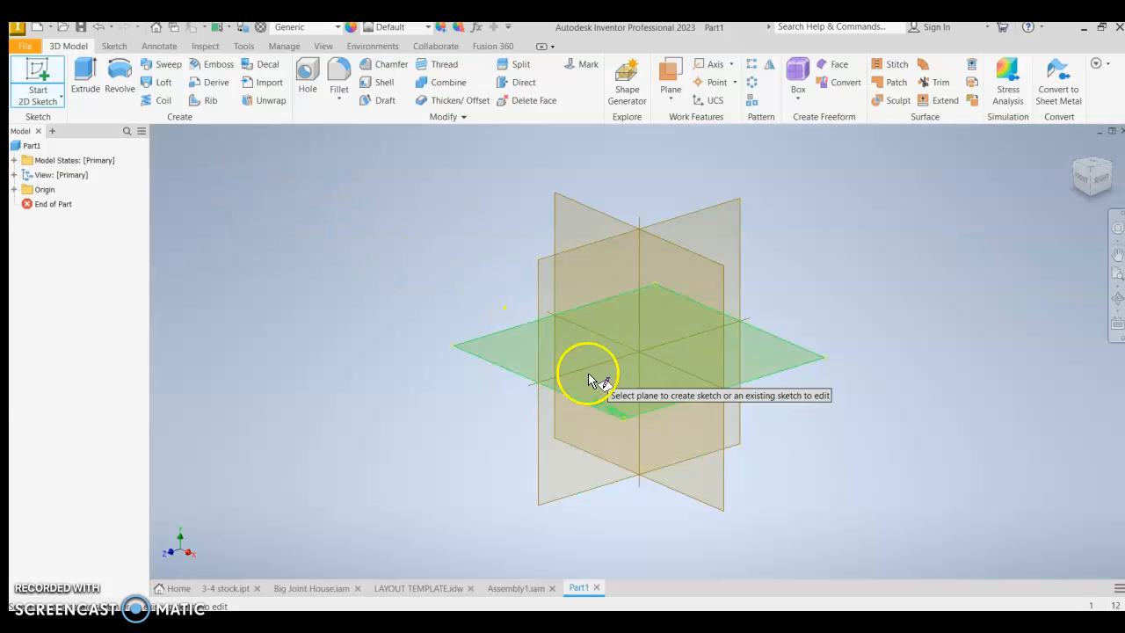
left_click(667, 310)
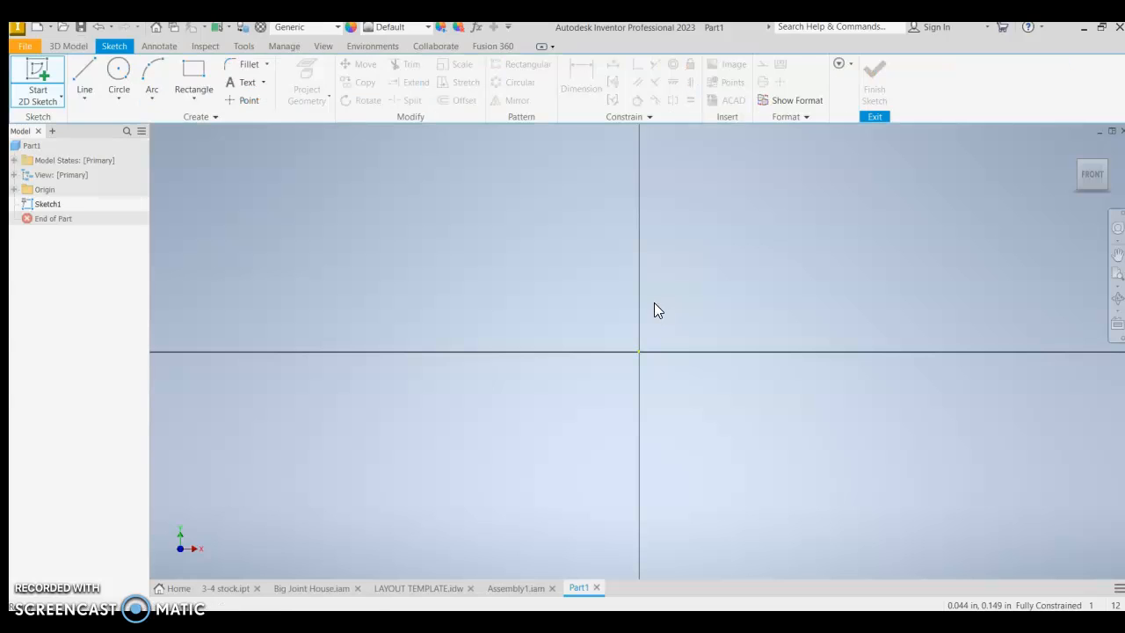
Sketch a rectangle 7 in wide and 0.75 in high across the vertical axis and finish the sketch
left_click(194, 70)
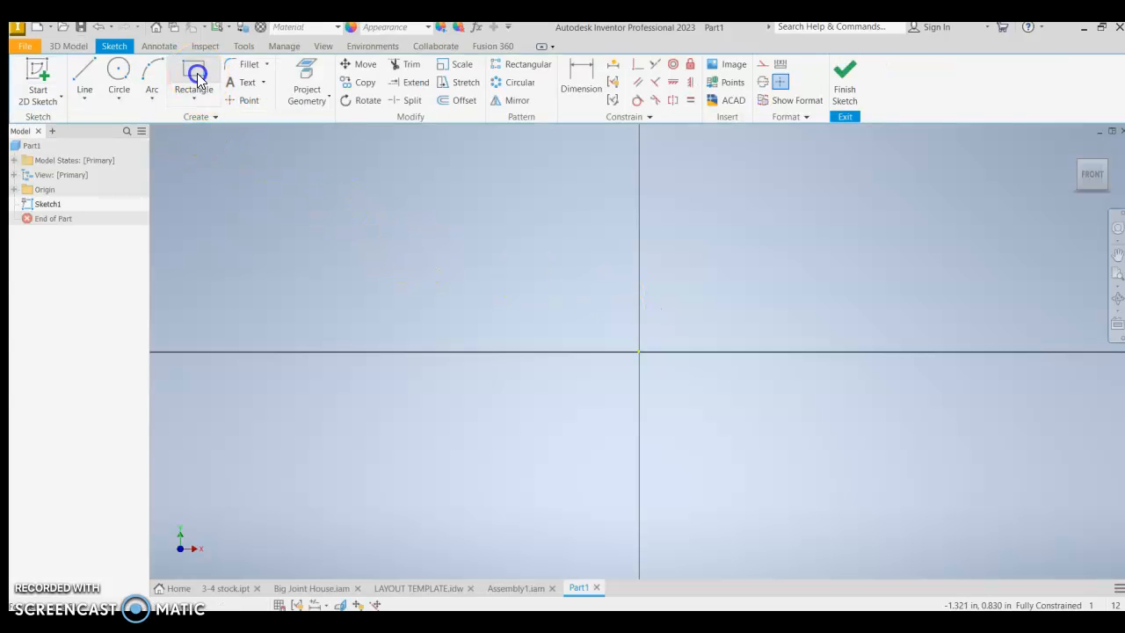
left_click(359, 309)
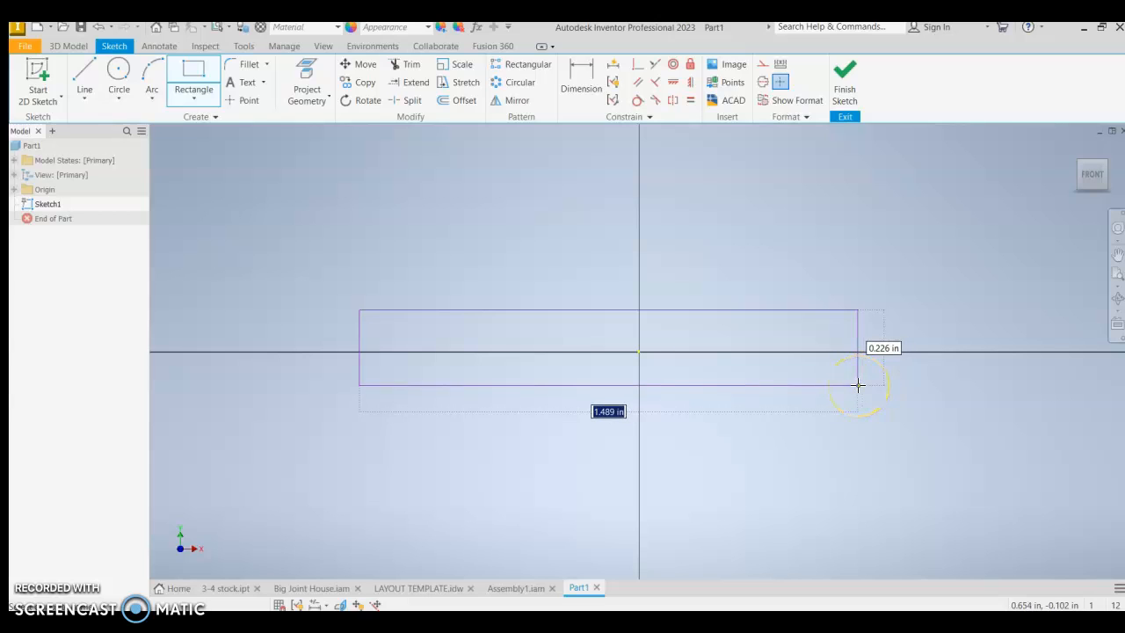
type("7")
key("Tab")
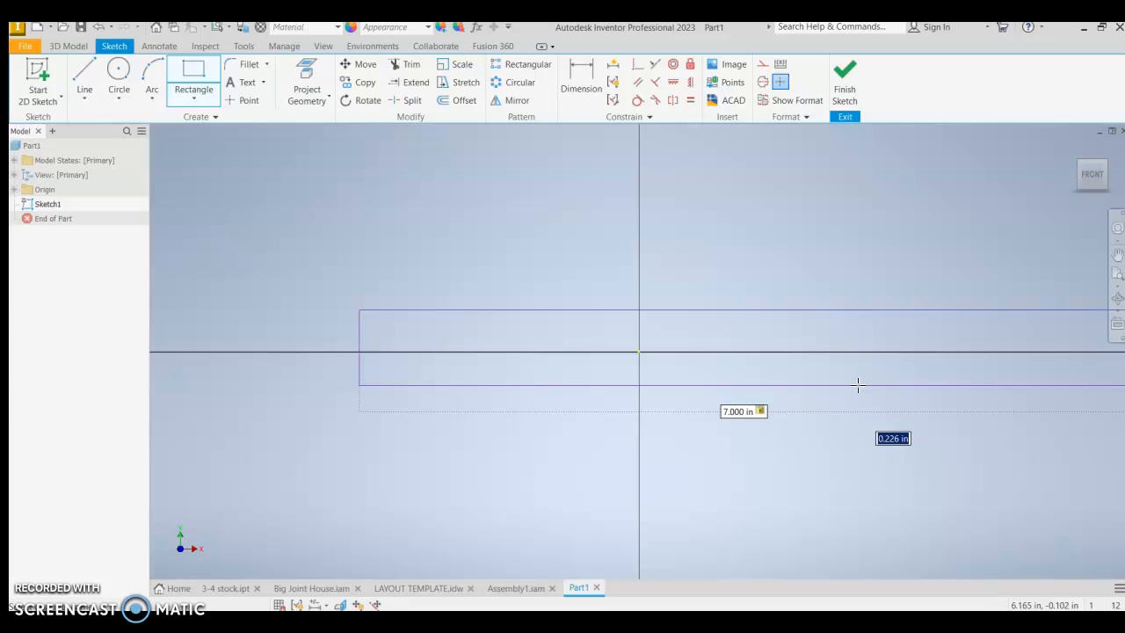
key("BackSpace")
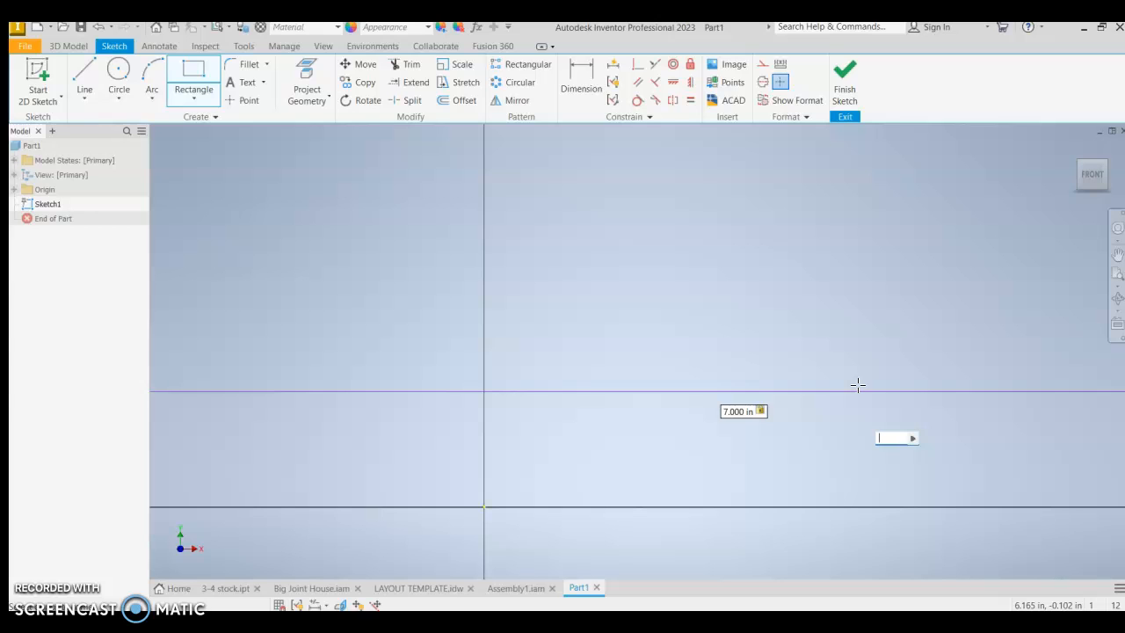
type(".75")
key("Return")
scroll(700, 382, "down", 3)
scroll(701, 381, "down", 2)
scroll(700, 381, "up", 8)
scroll(746, 344, "up", 1)
middle_click_drag(746, 344, 354, 292)
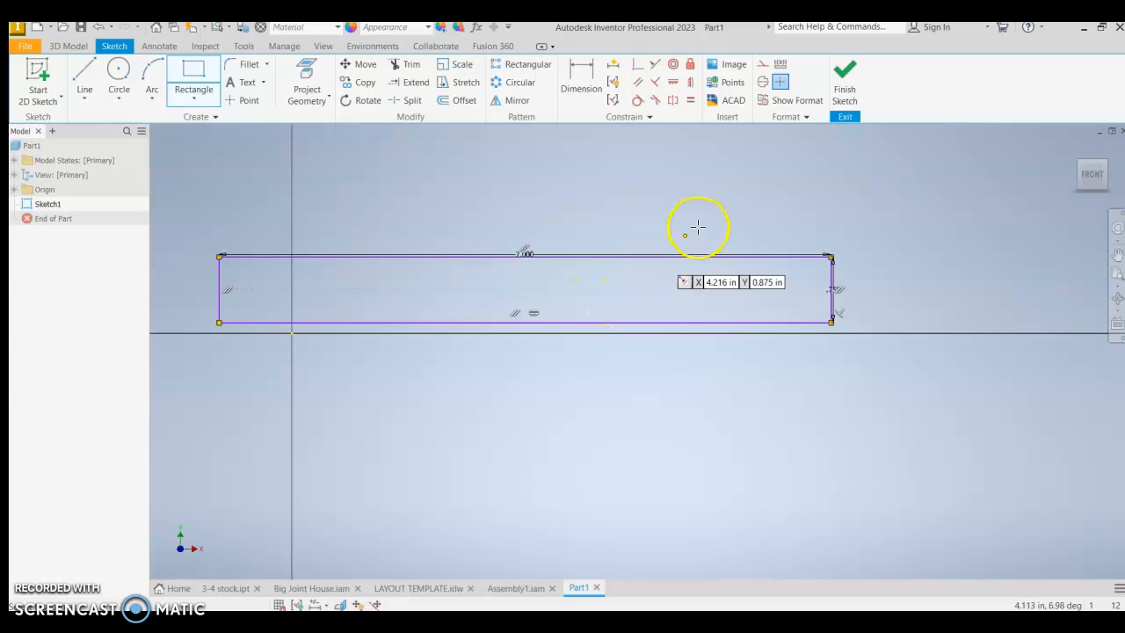
left_click(844, 82)
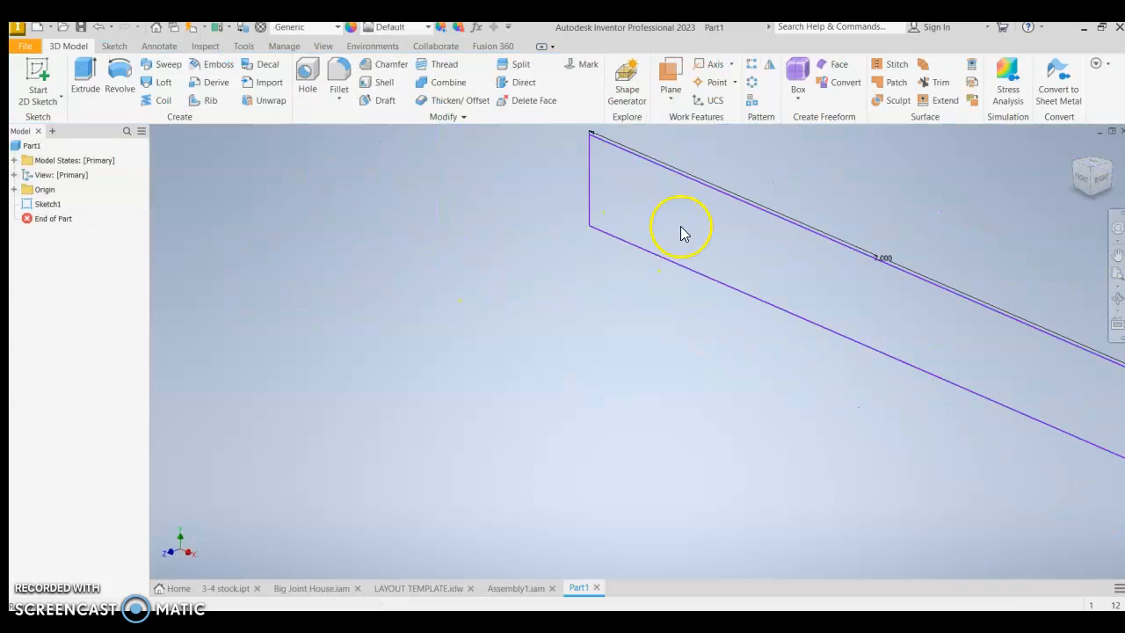
Extrude the rectangle profile 0.75 in into a solid bar
middle_click_drag(686, 238, 596, 249)
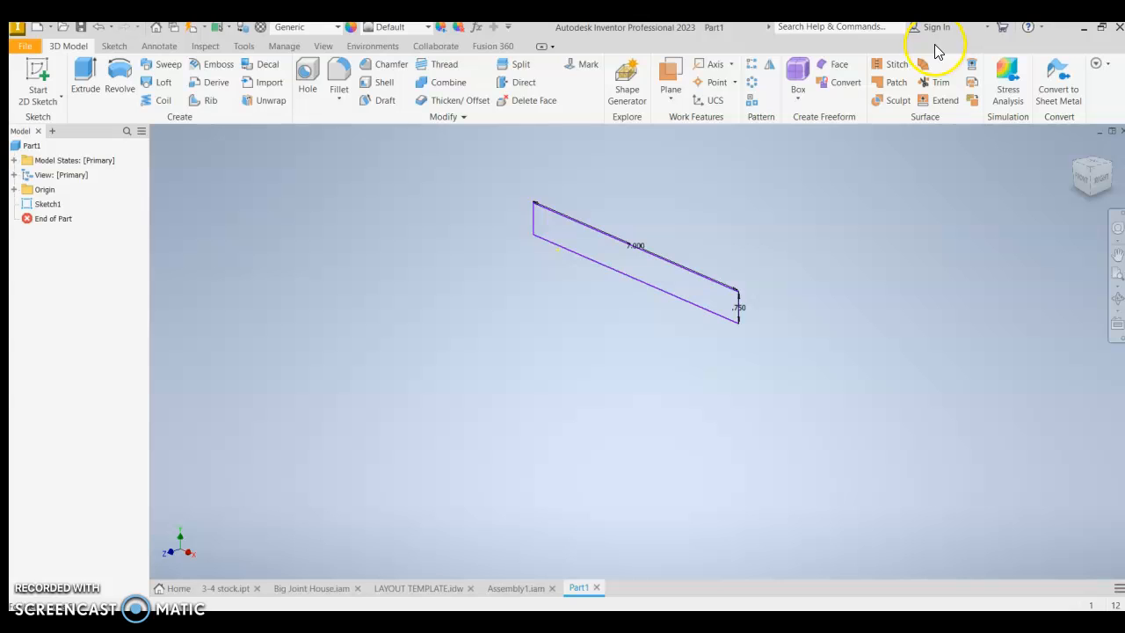
left_click(79, 81)
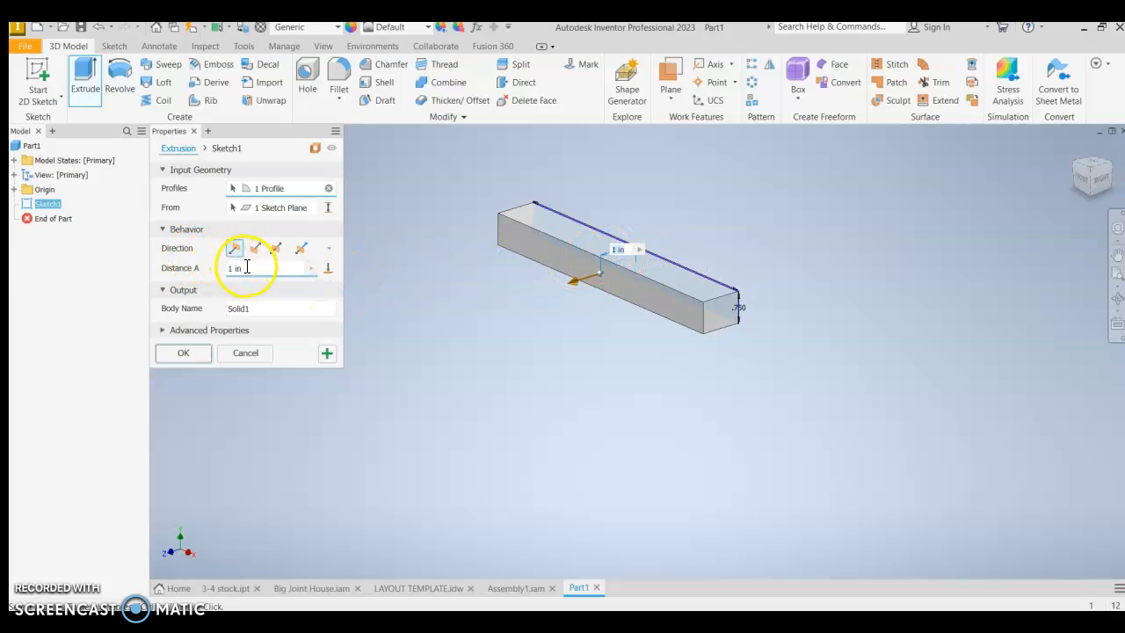
left_click_drag(218, 268, 283, 284)
type(".75")
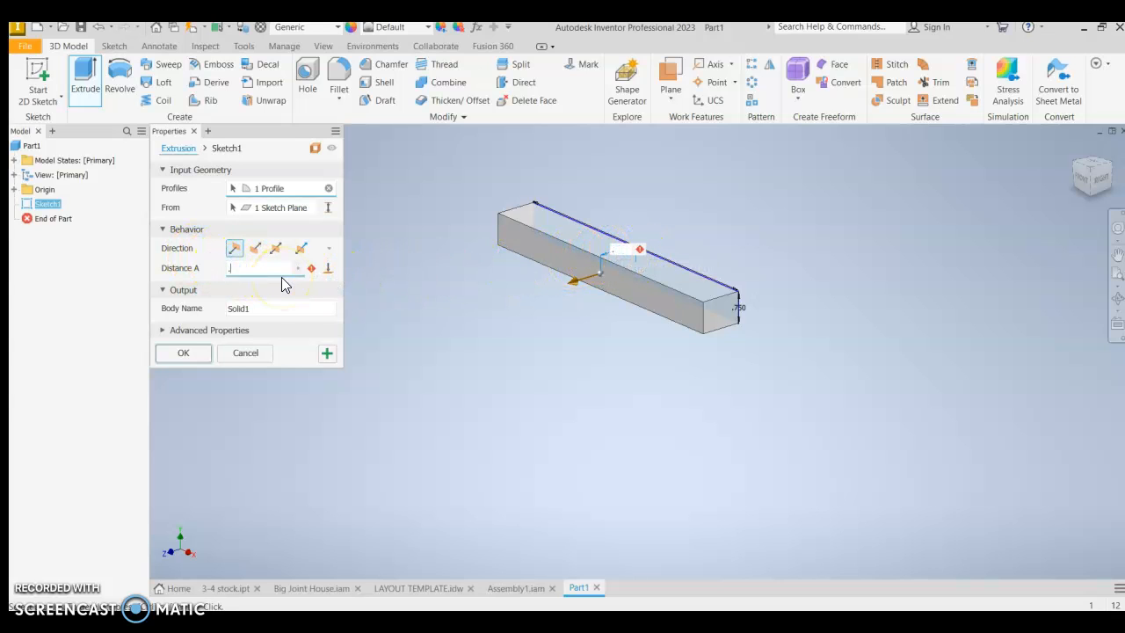
key("Return")
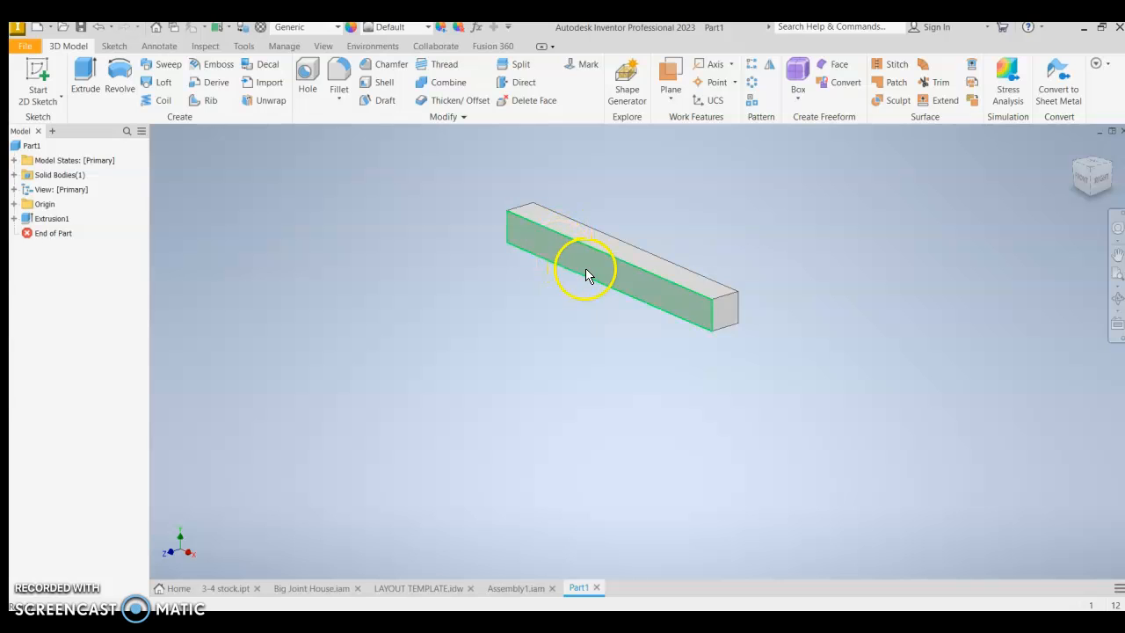
Start a new 2D sketch on the bar's long front face
scroll(586, 275, "down", 4)
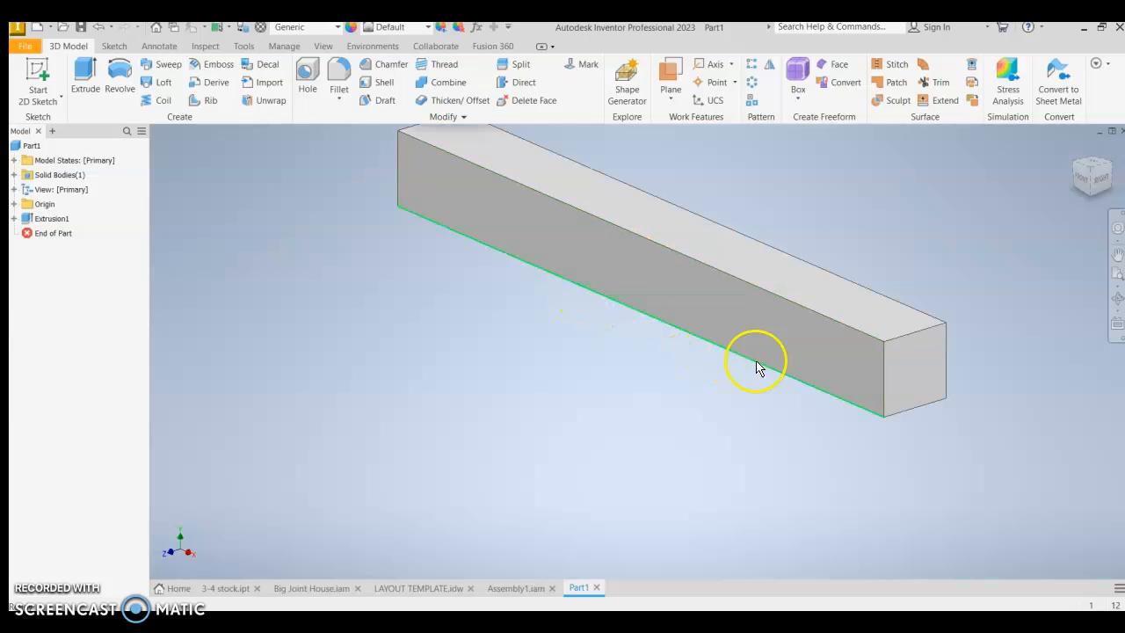
scroll(557, 330, "up", 2)
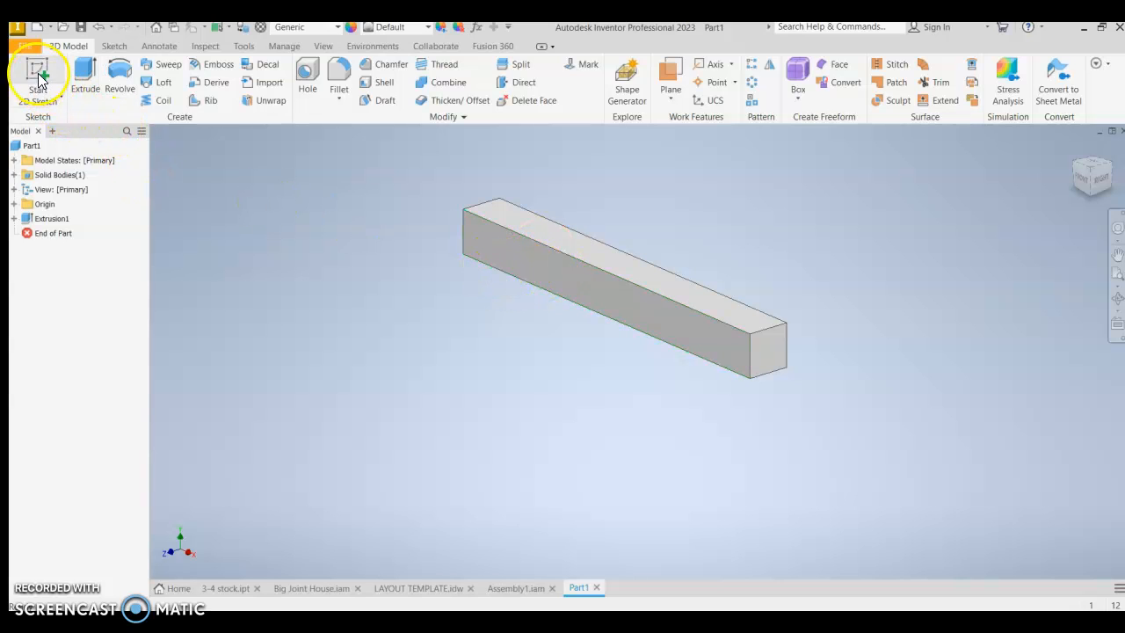
left_click(48, 95)
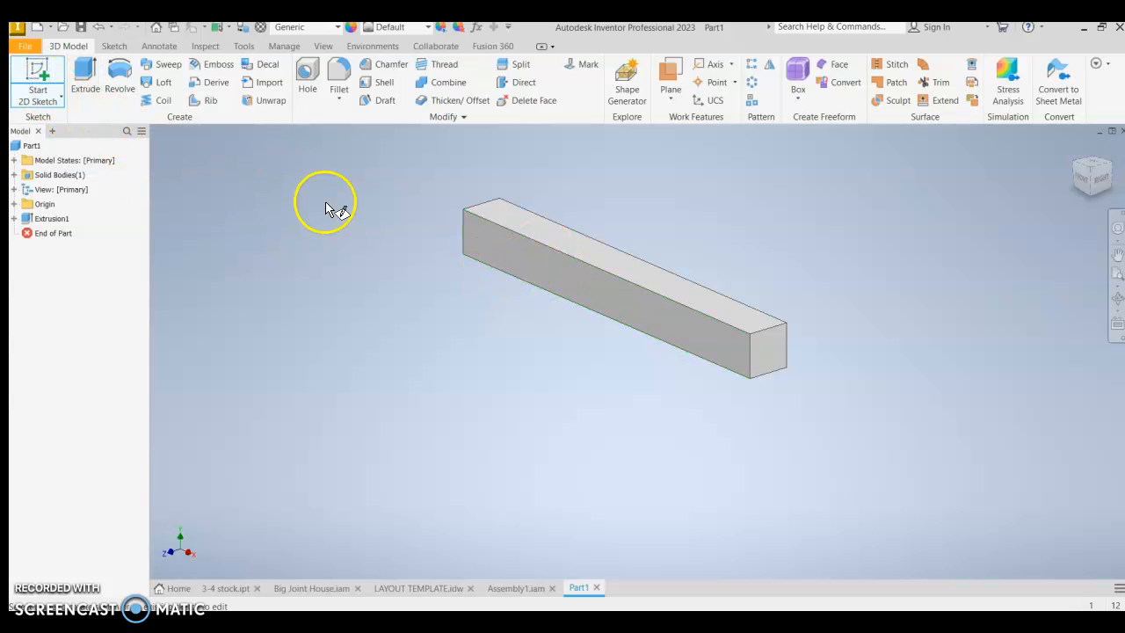
left_click(568, 281)
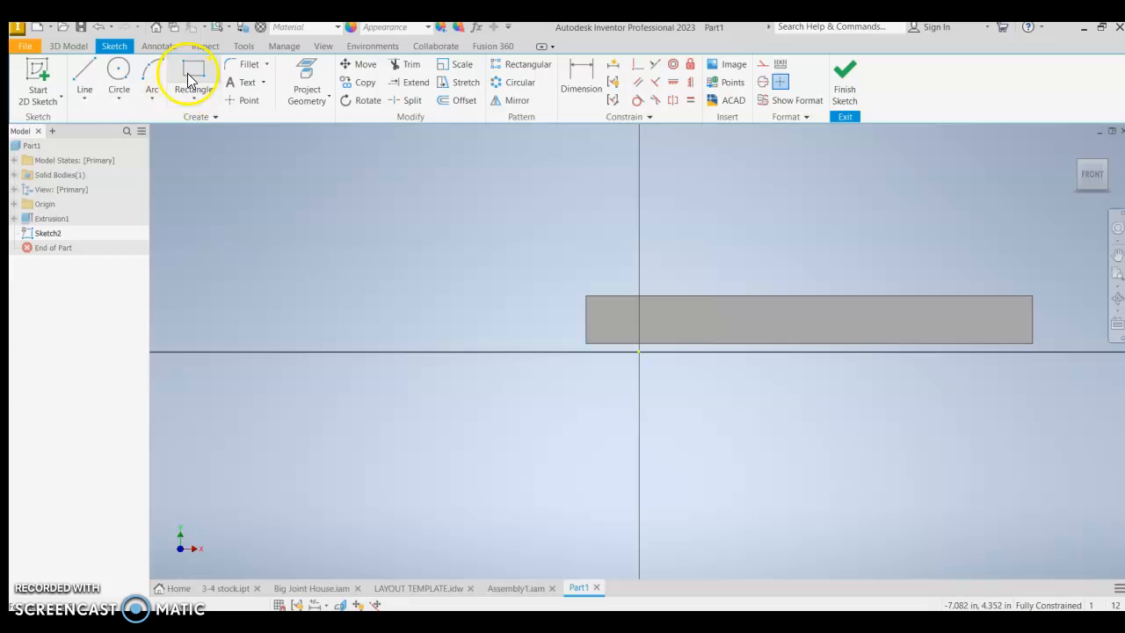
Sketch a 0.75 by 0.375 in rectangle in the face's lower left corner, starting at the midpoint of the left end edge
left_click(194, 77)
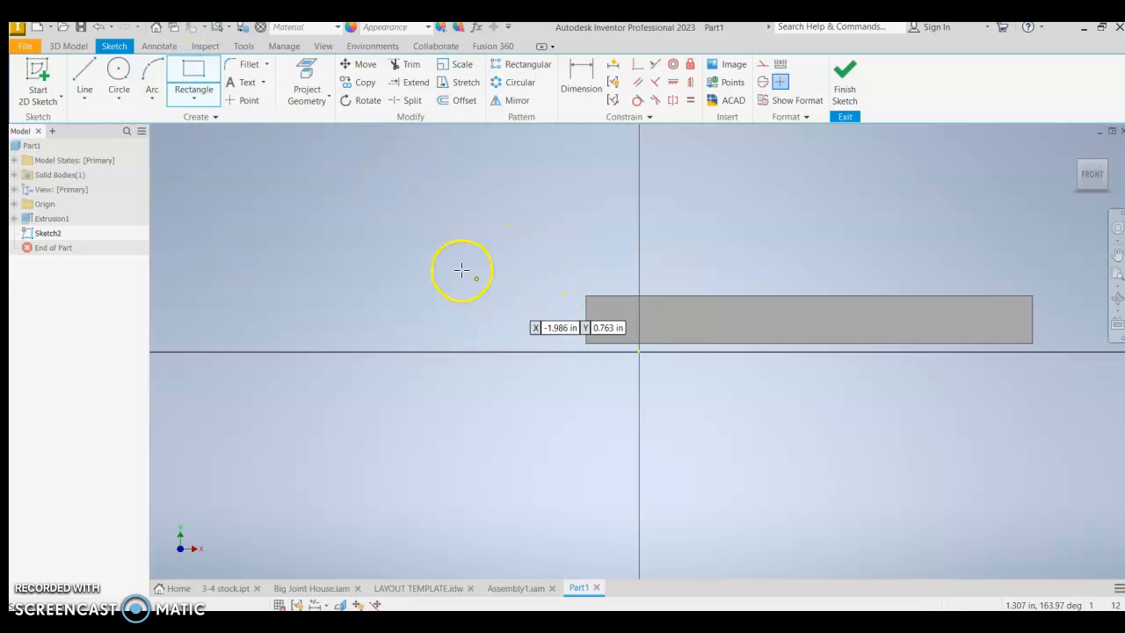
scroll(549, 314, "down", 3)
scroll(551, 314, "up", 4)
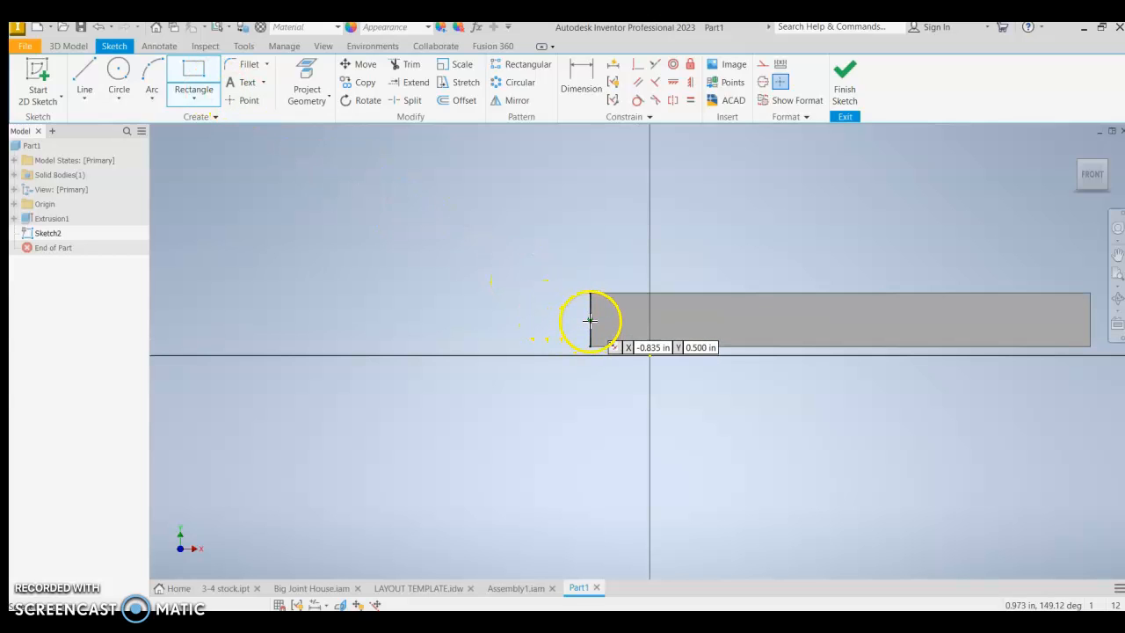
scroll(590, 320, "down", 2)
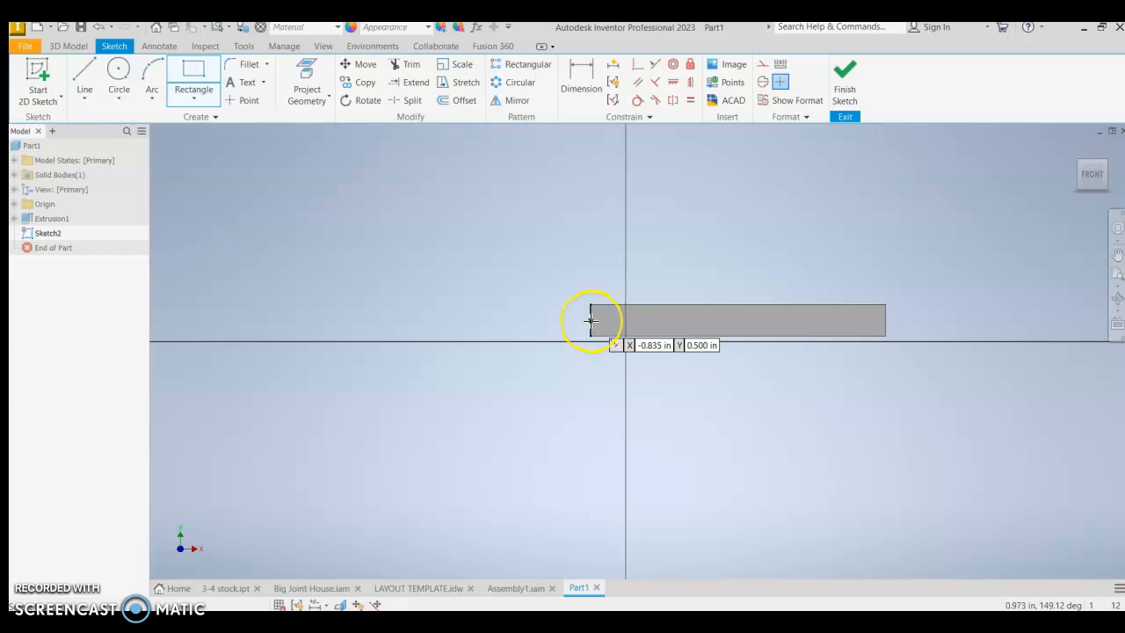
left_click(590, 320)
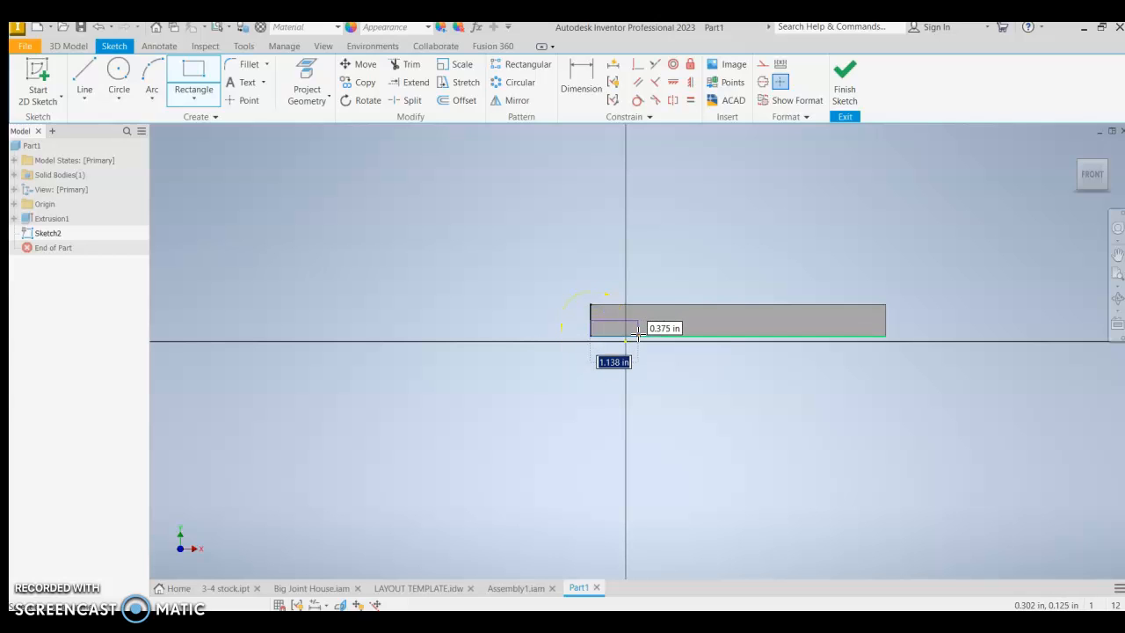
type(".75")
key("Tab")
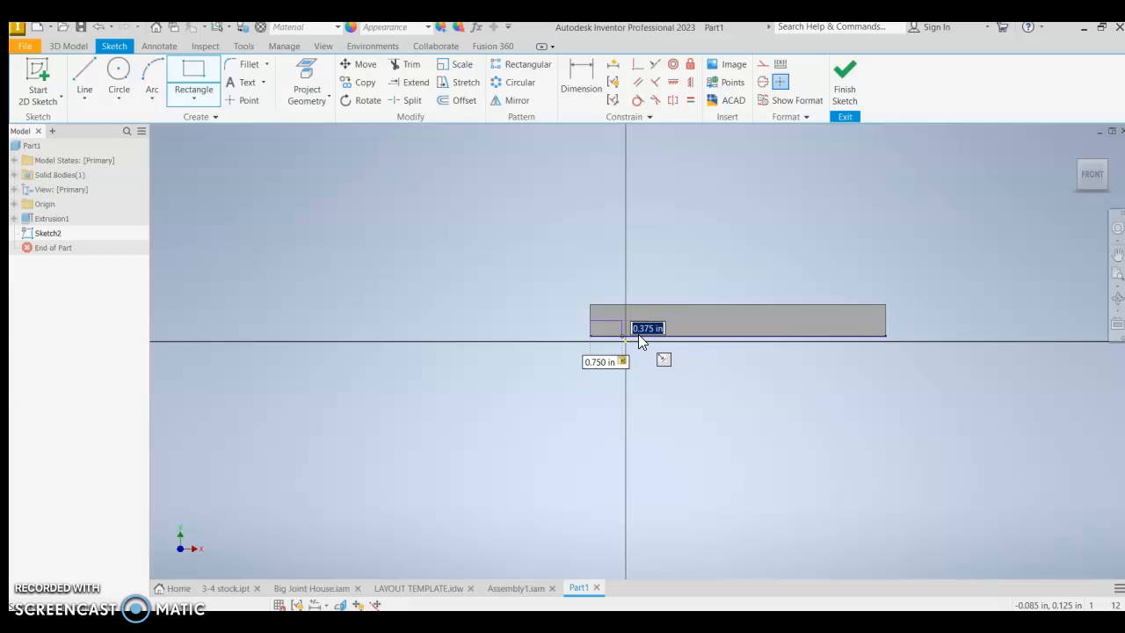
type(".375")
key("Return")
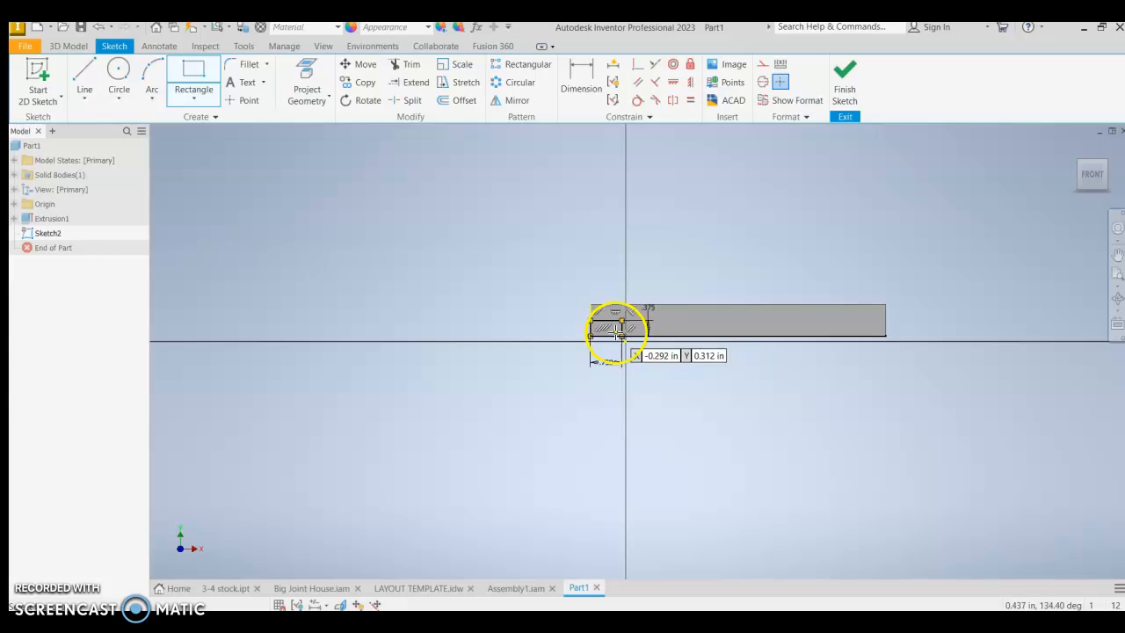
Sketch a matching 0.75 in wide rectangle from the midpoint of the face's right end edge down to its bottom edge
scroll(668, 338, "up", 1)
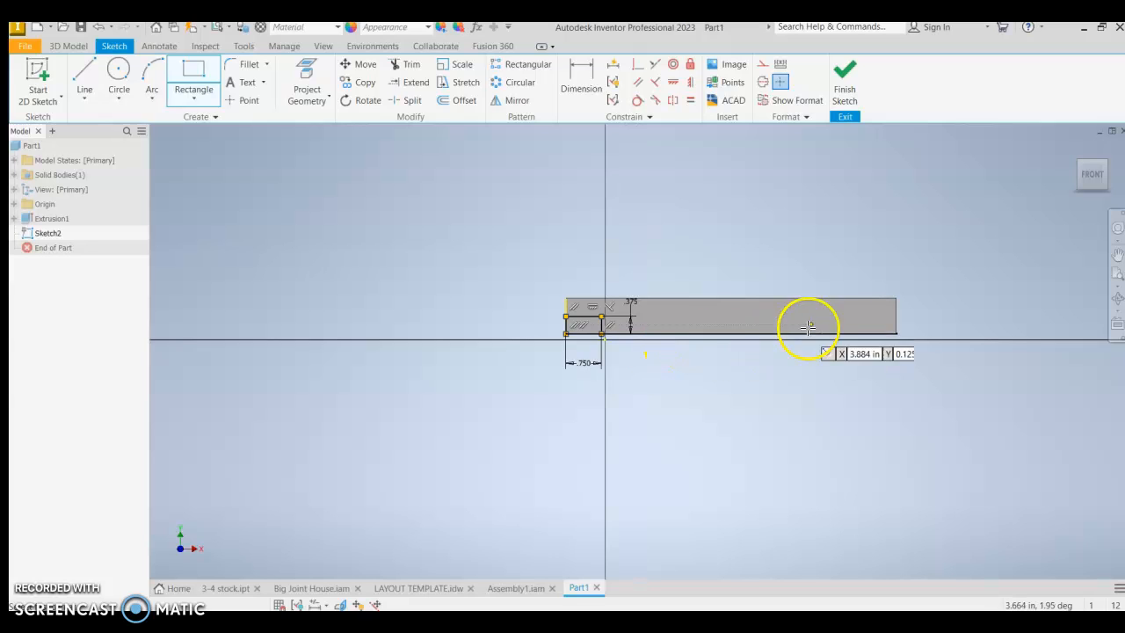
left_click(897, 315)
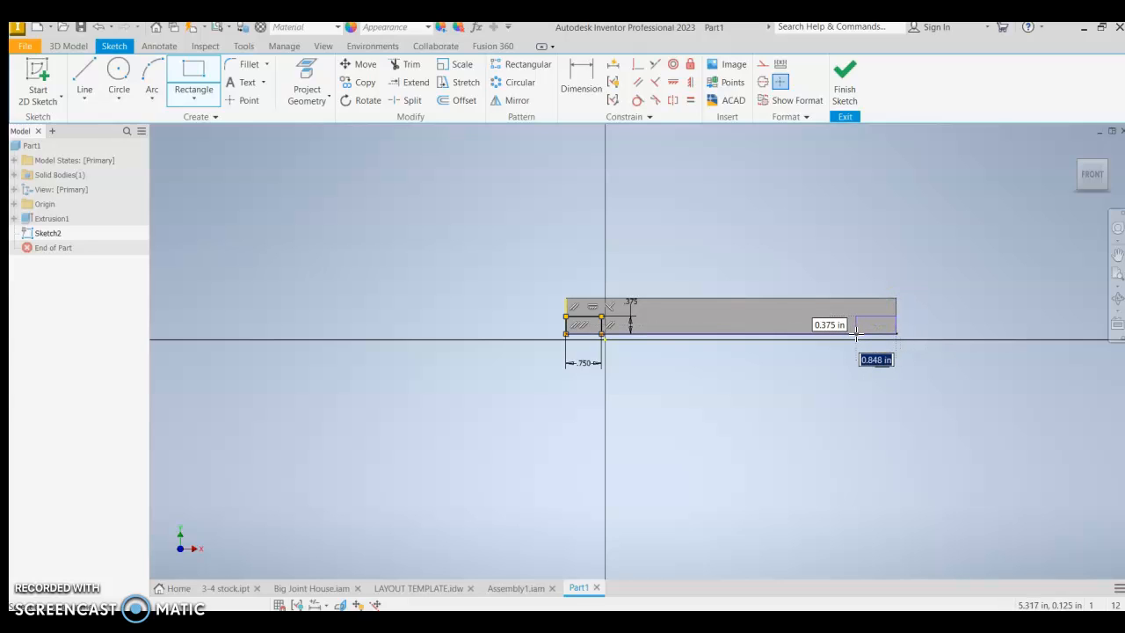
type(".750")
key("Return")
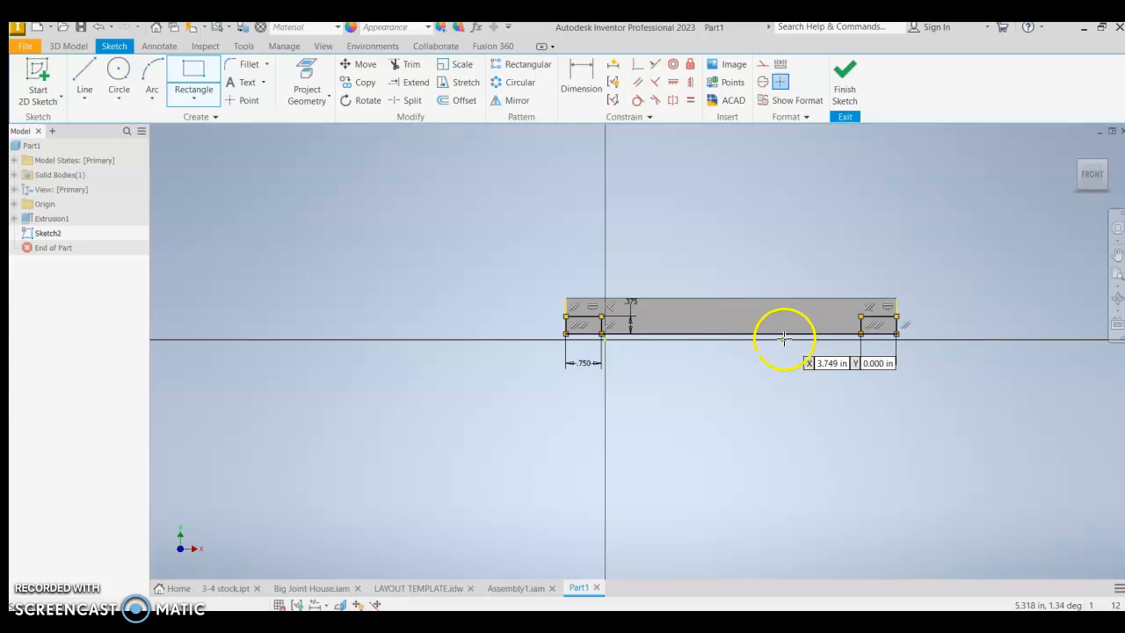
Sketch a third rectangle 0.75 in wide and 0.375 in high on the face's bottom edge, near the middle of the bar
left_click(697, 332)
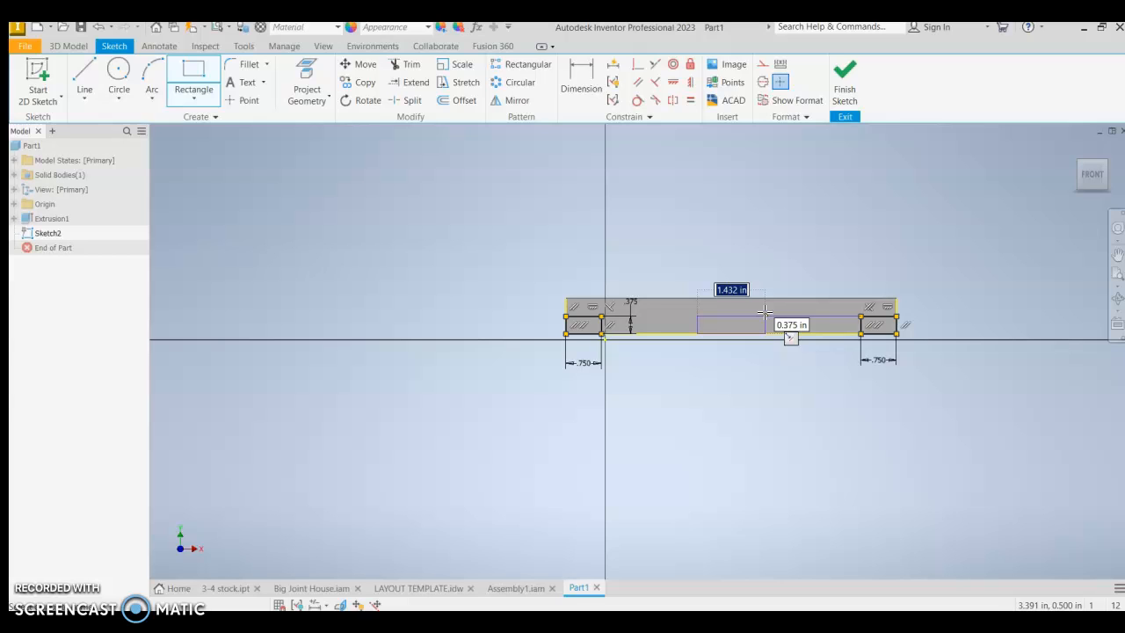
type(".")
key("Return")
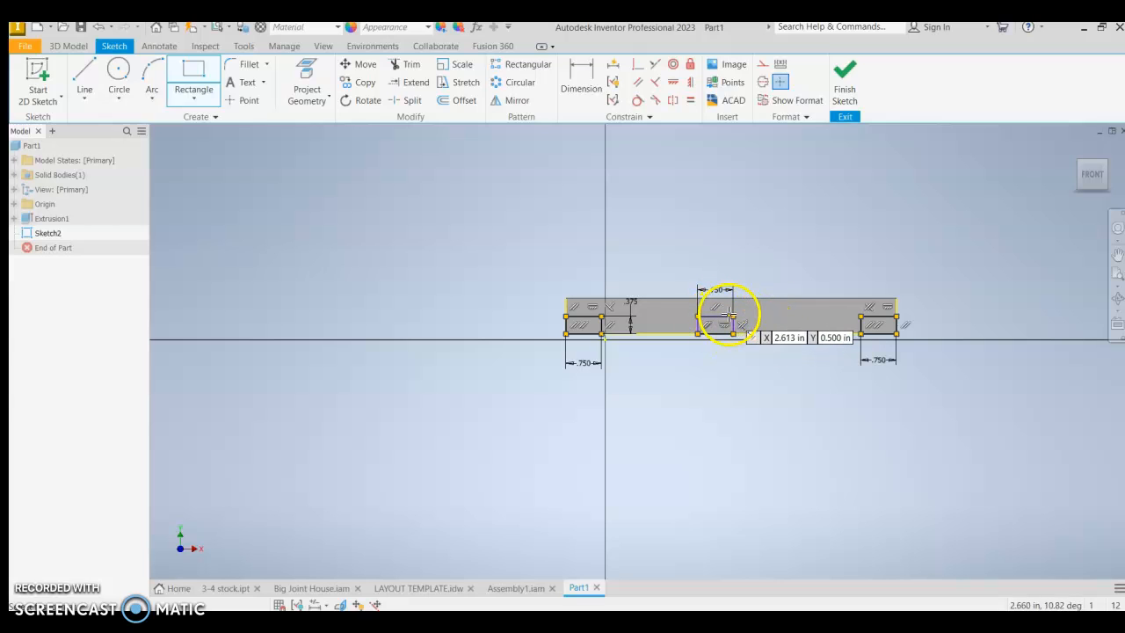
Dimension the middle rectangle's top-edge midpoint 3.5 in from the bar's left end edge
left_click(574, 80)
scroll(710, 283, "down", 4)
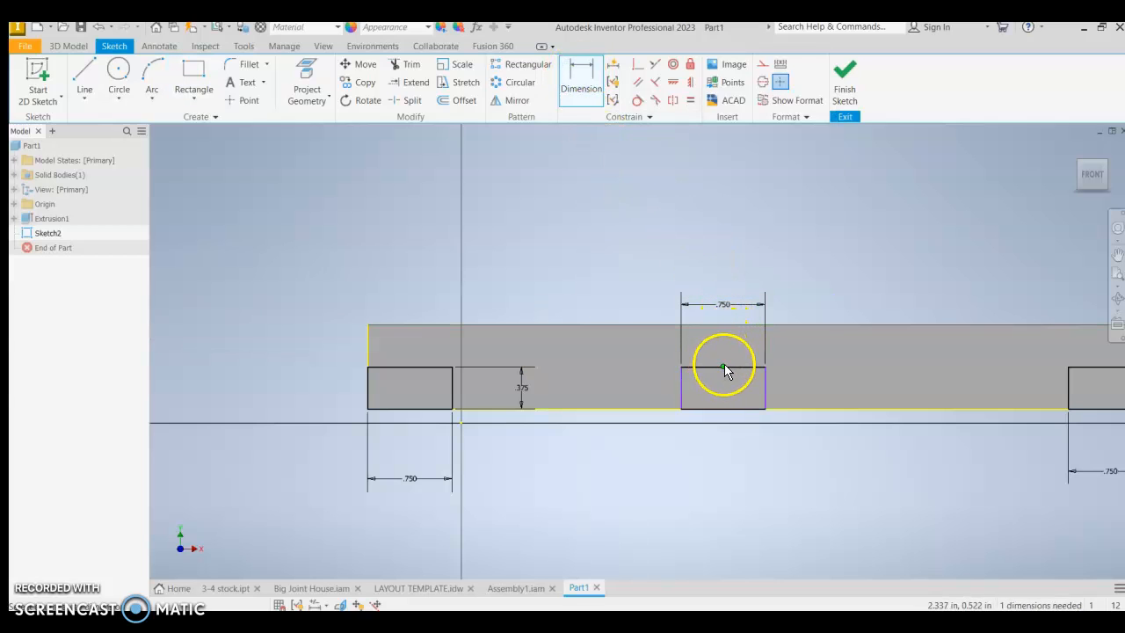
left_click(724, 366)
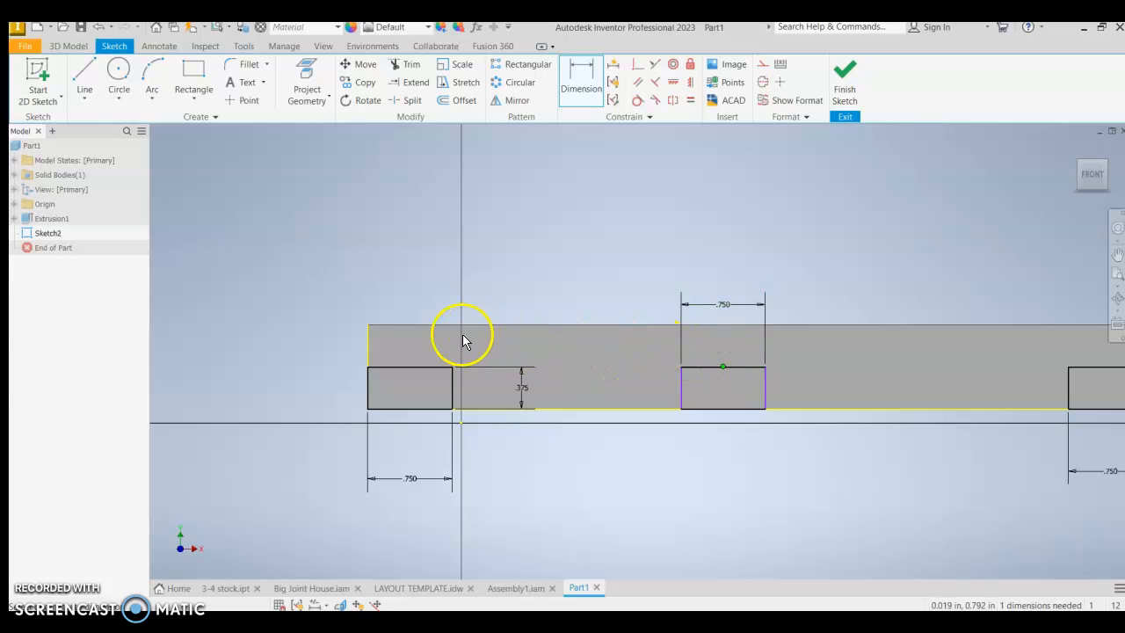
left_click(368, 342)
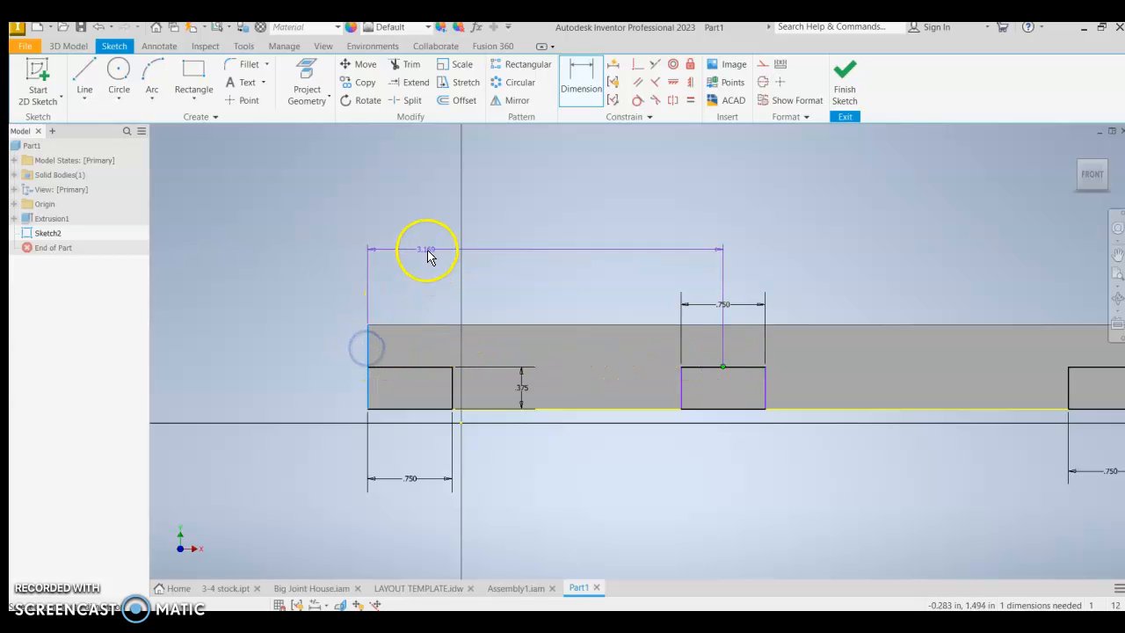
left_click(536, 239)
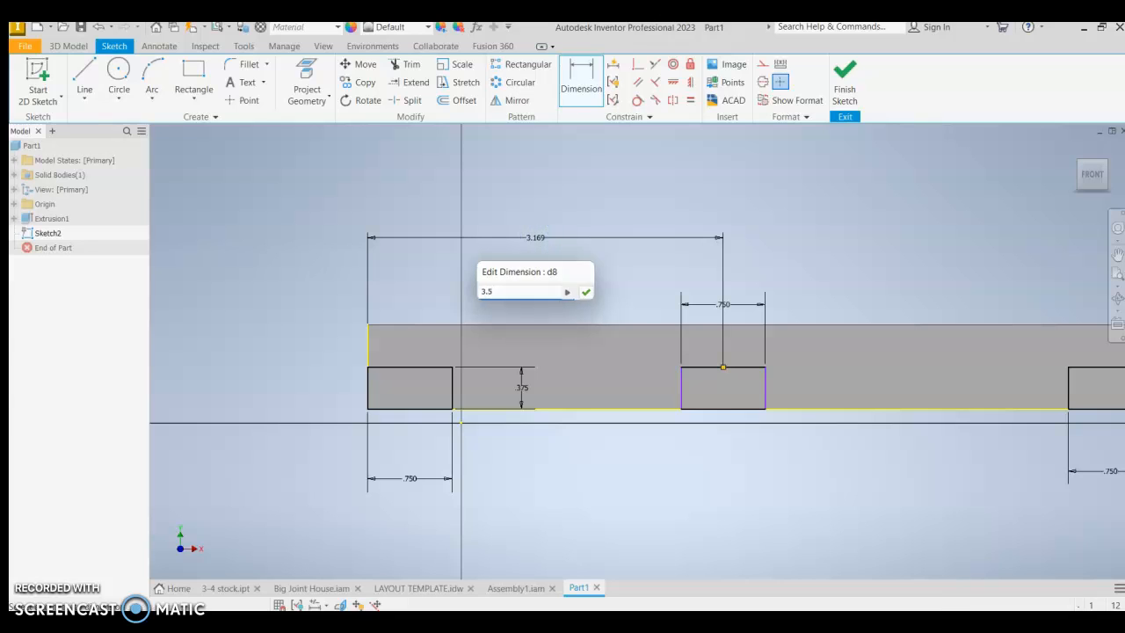
key("Return")
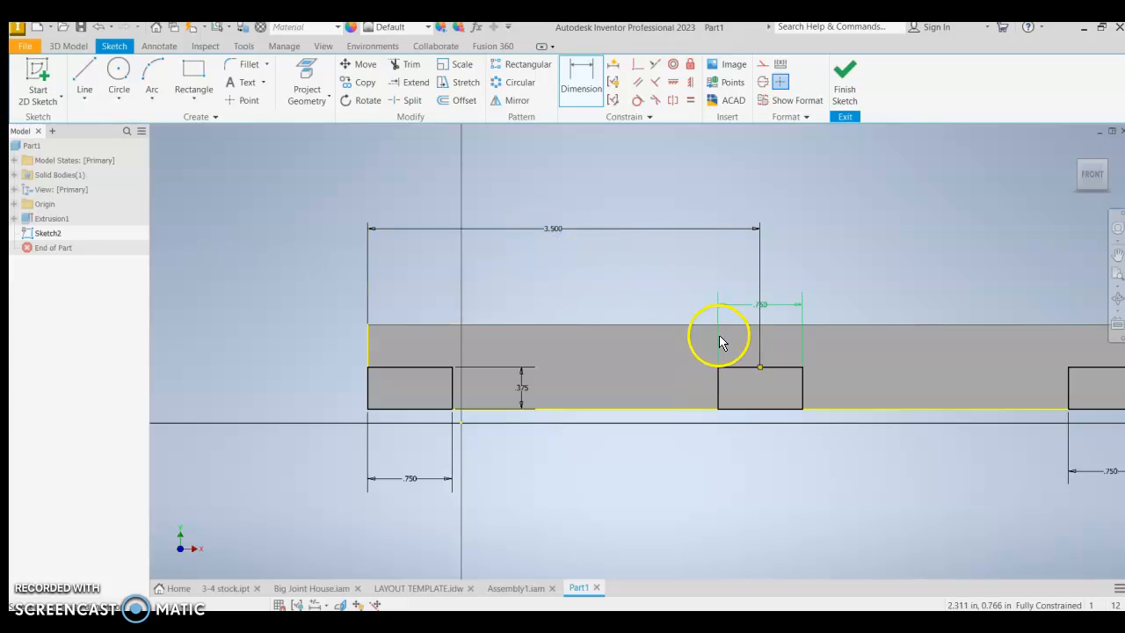
Try to add a height dimension to the right edge of the middle rectangle
scroll(754, 388, "down", 3)
scroll(754, 395, "up", 5)
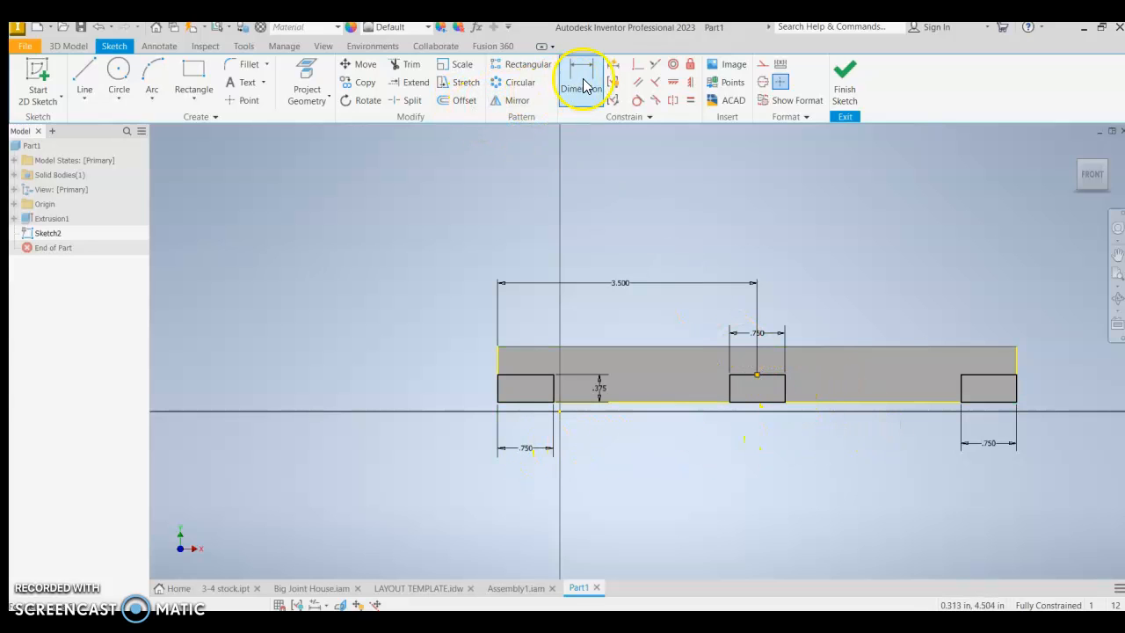
left_click(787, 384)
left_click(822, 390)
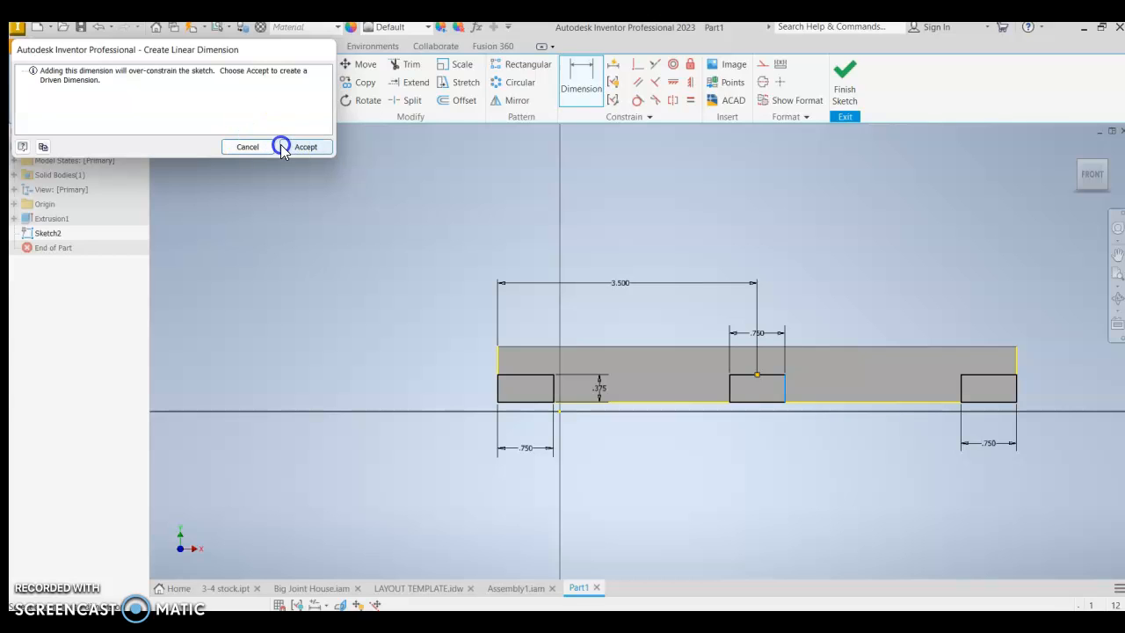
left_click(252, 146)
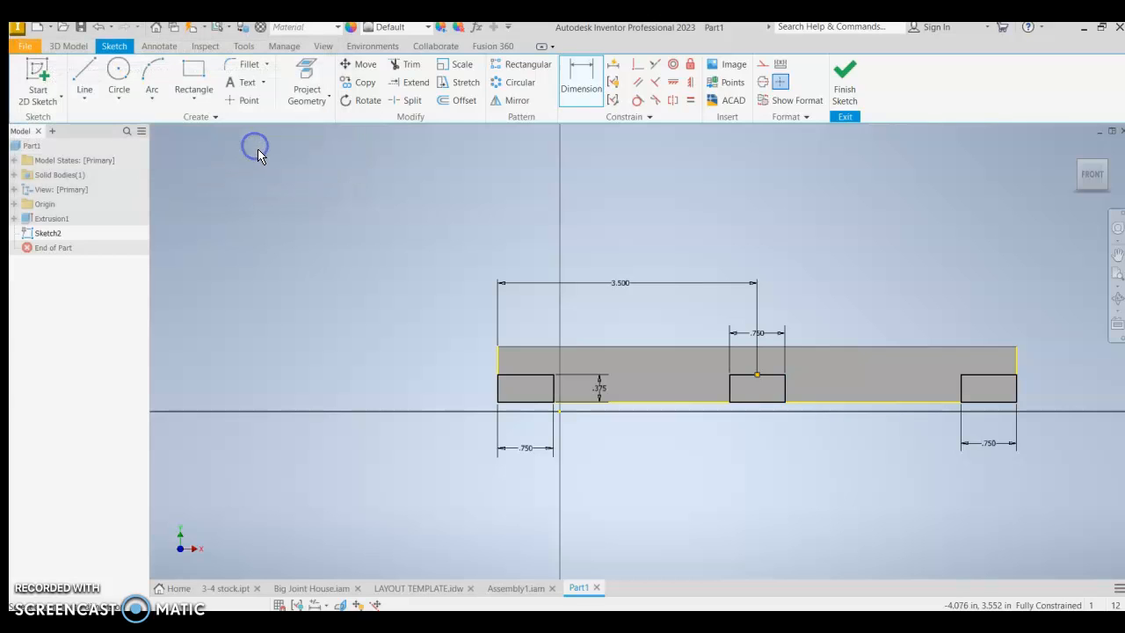
Finish the sketch and extrude all three rectangles as a cut 0.75 in deep into the bar
left_click(856, 88)
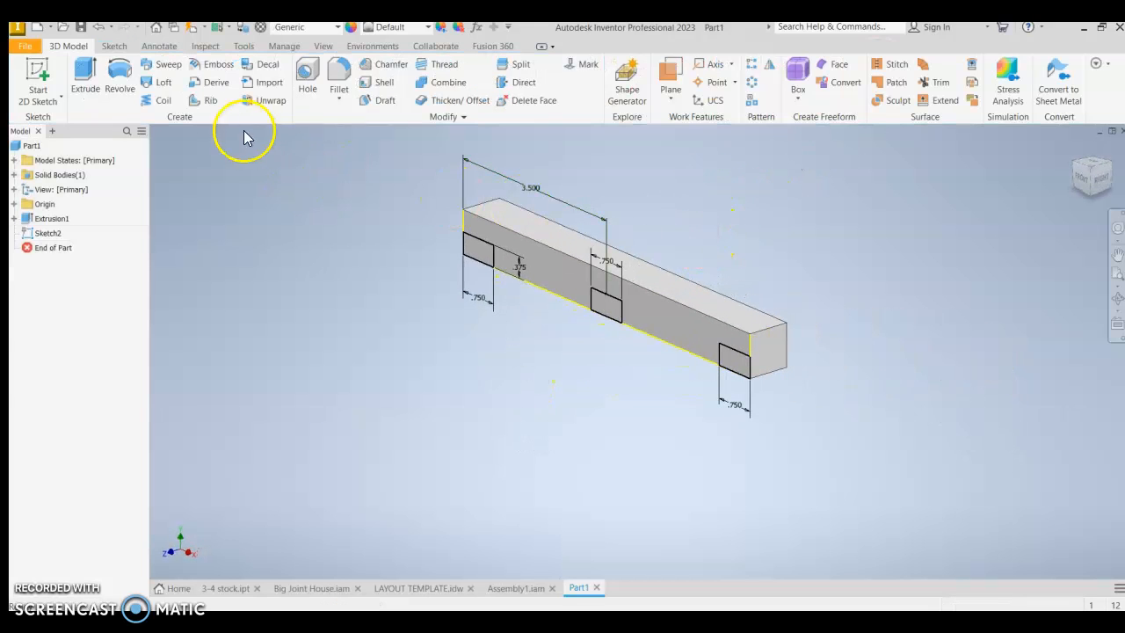
left_click(81, 70)
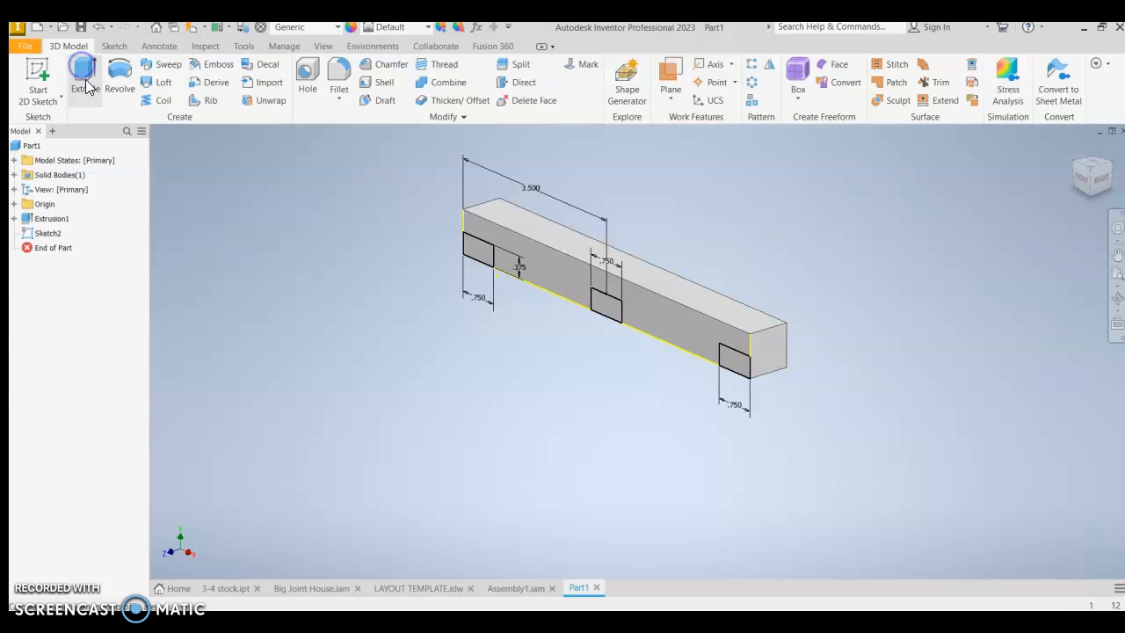
left_click(480, 257)
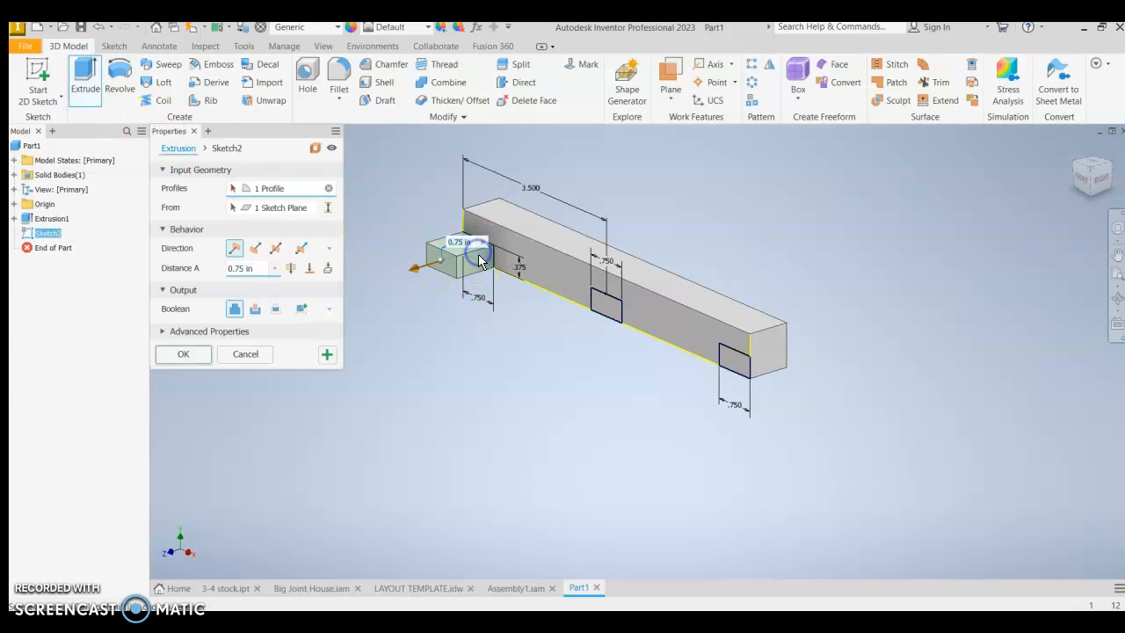
left_click(604, 308)
left_click(737, 362)
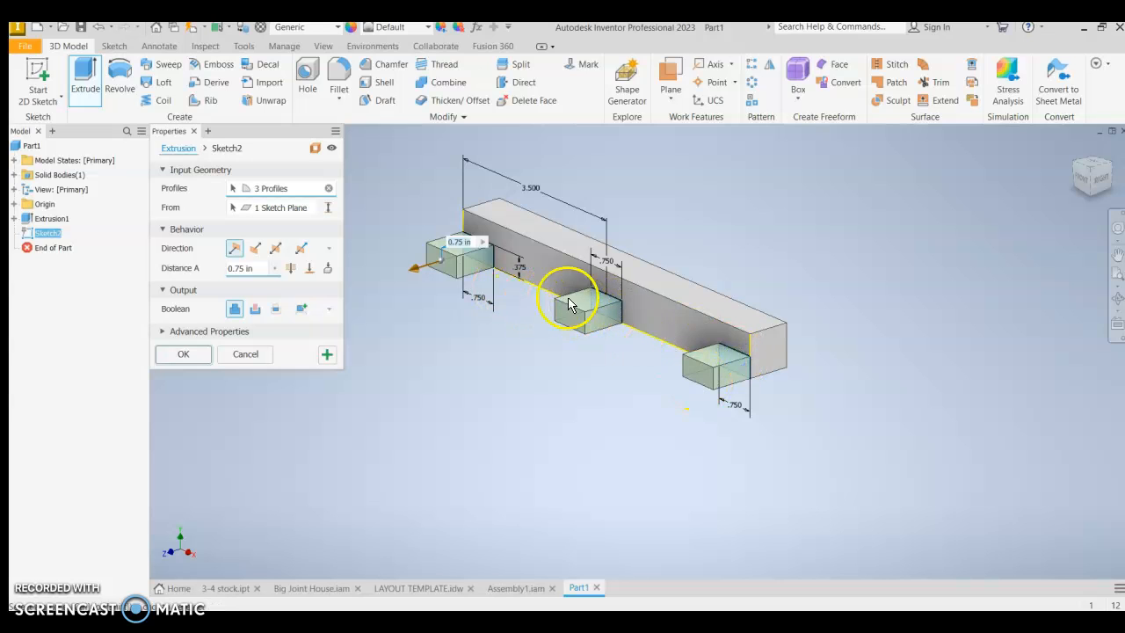
left_click_drag(648, 307, 664, 367)
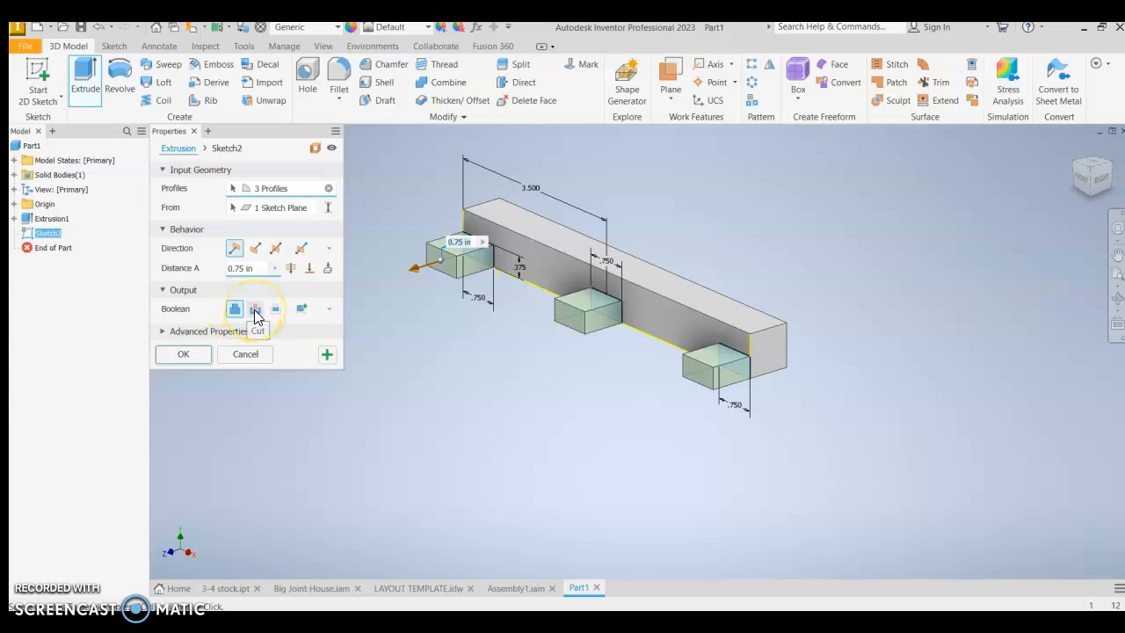
left_click(255, 312)
left_click(255, 314)
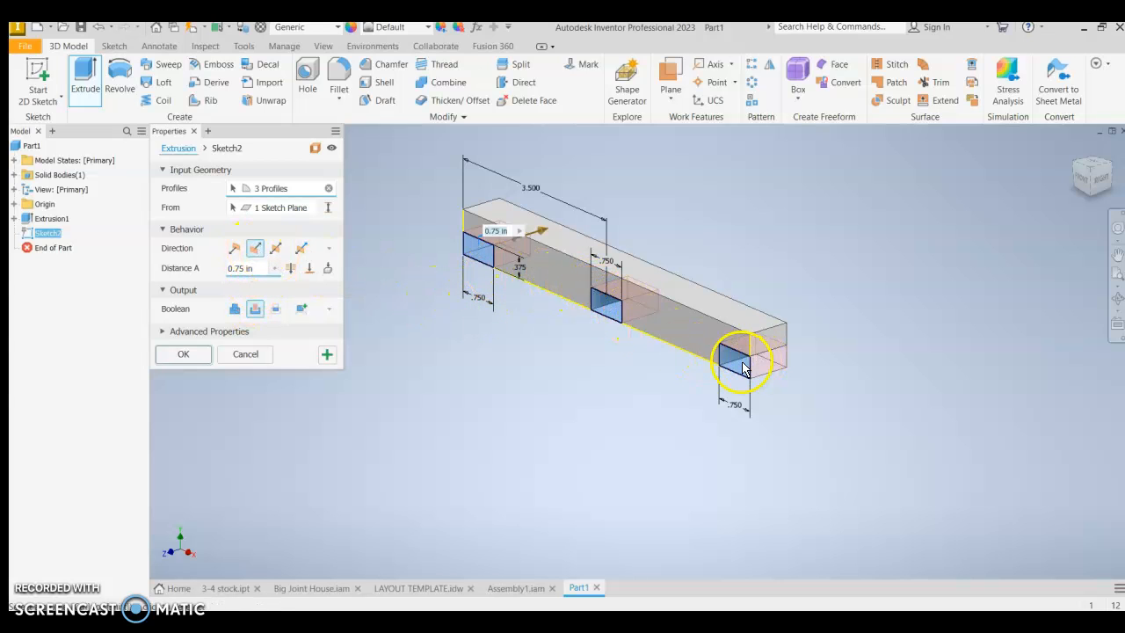
left_click(193, 356)
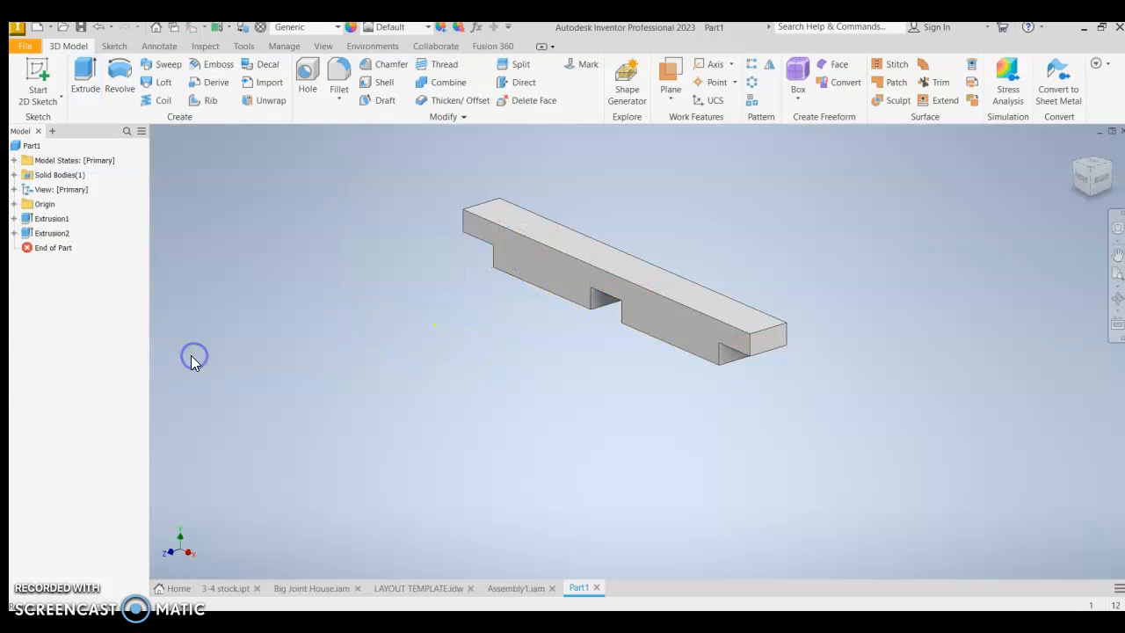
View the notched bar from the front and try out saving it as Part C in the Big Joint folder, without completing the save
left_click(1086, 175)
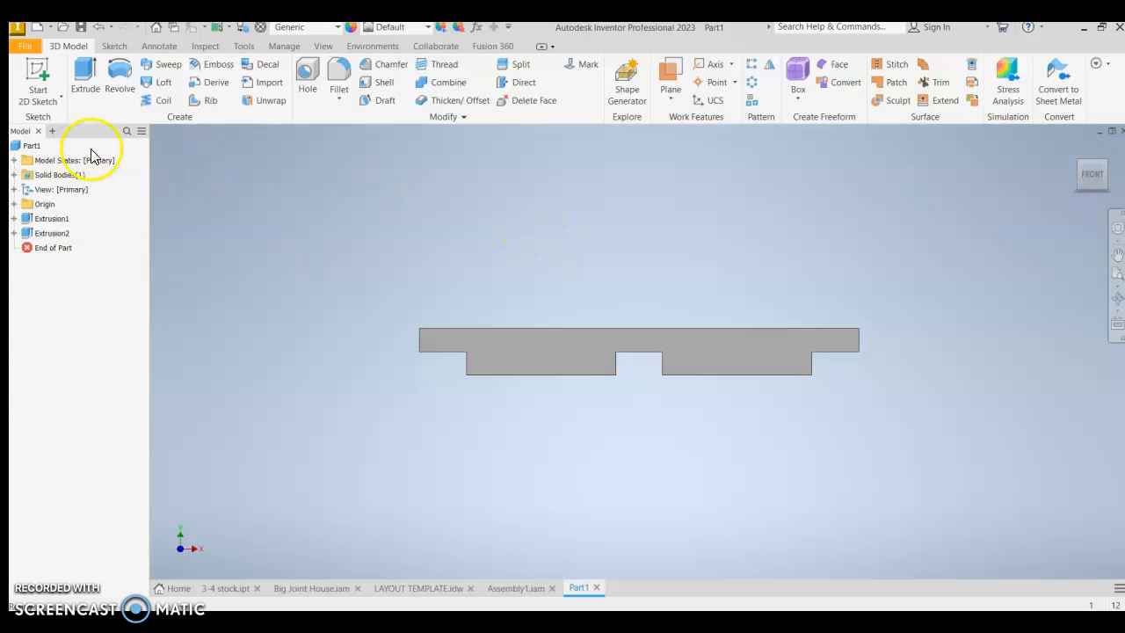
left_click(24, 48)
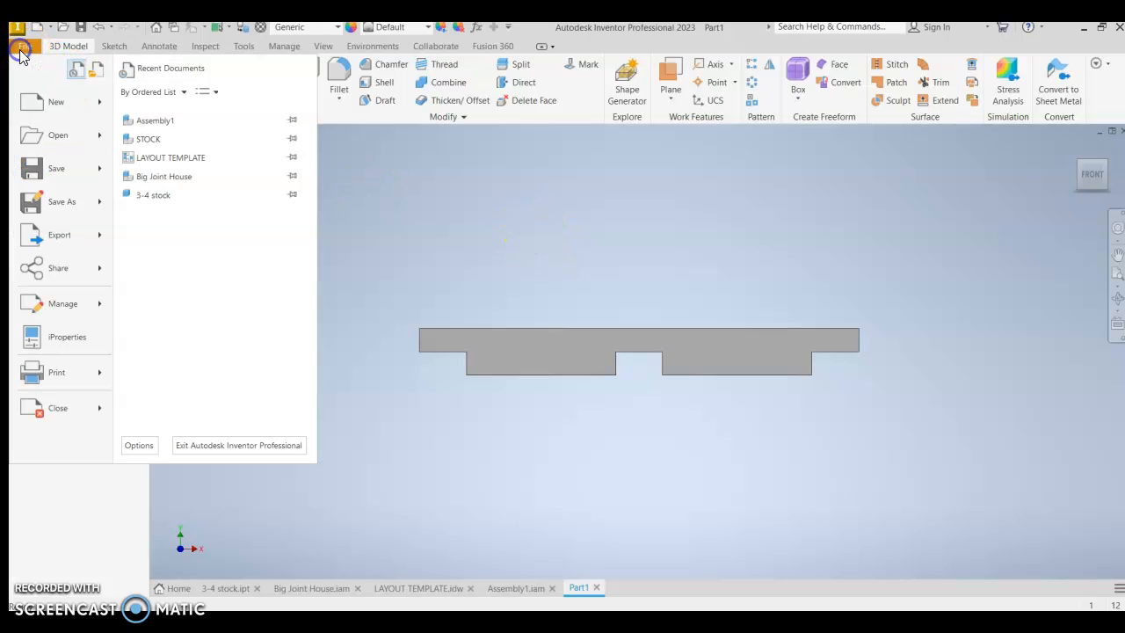
left_click(51, 207)
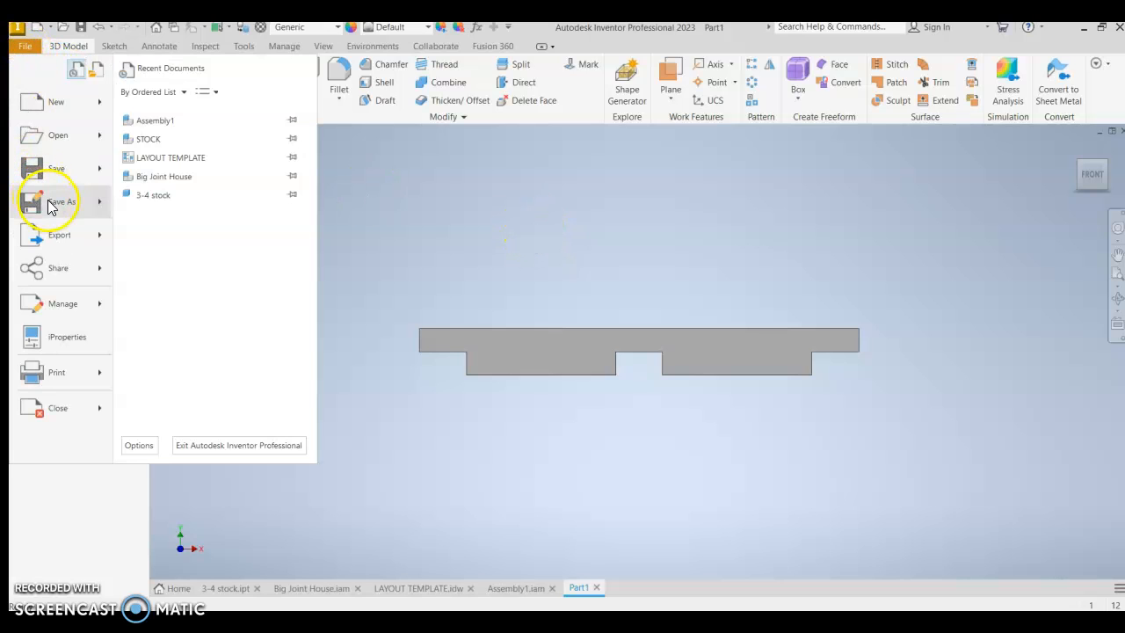
left_click(168, 114)
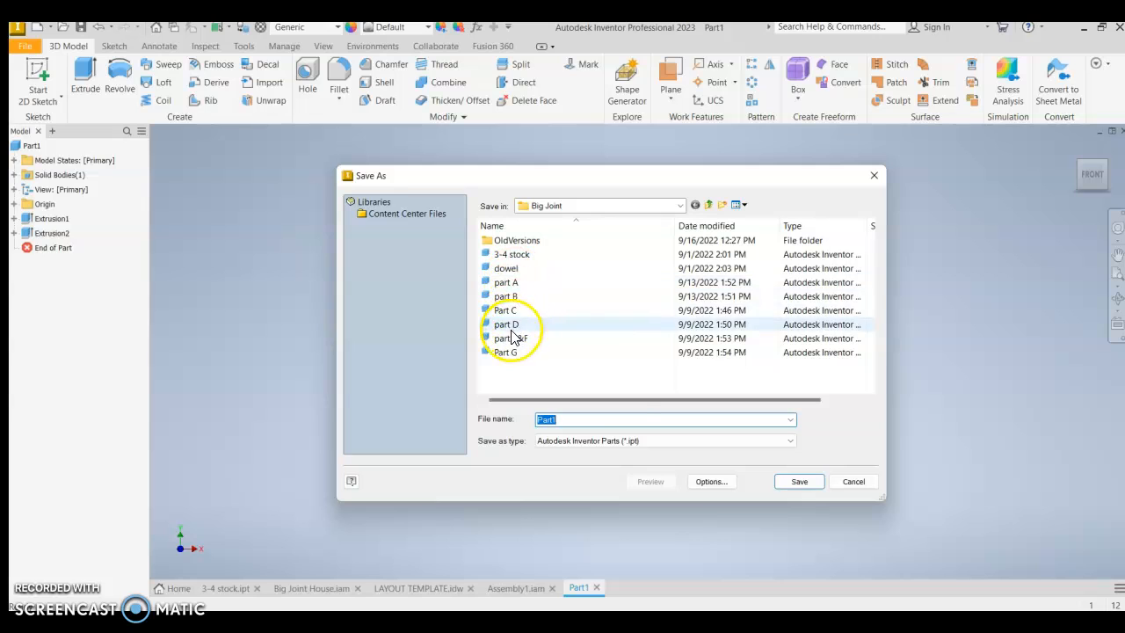
left_click(505, 310)
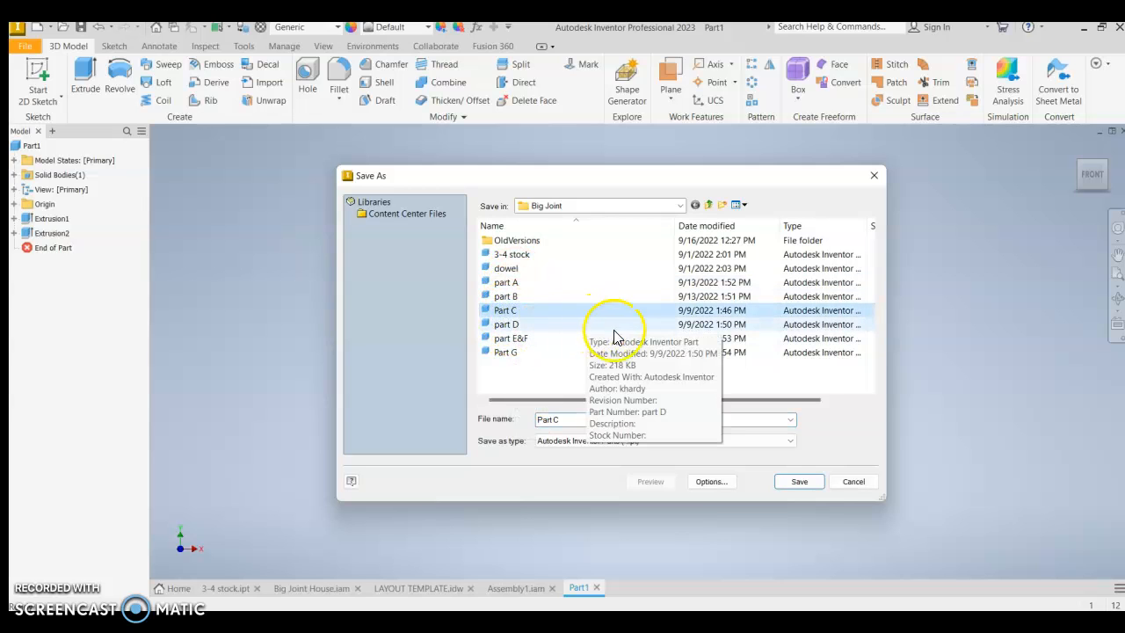
left_click(853, 483)
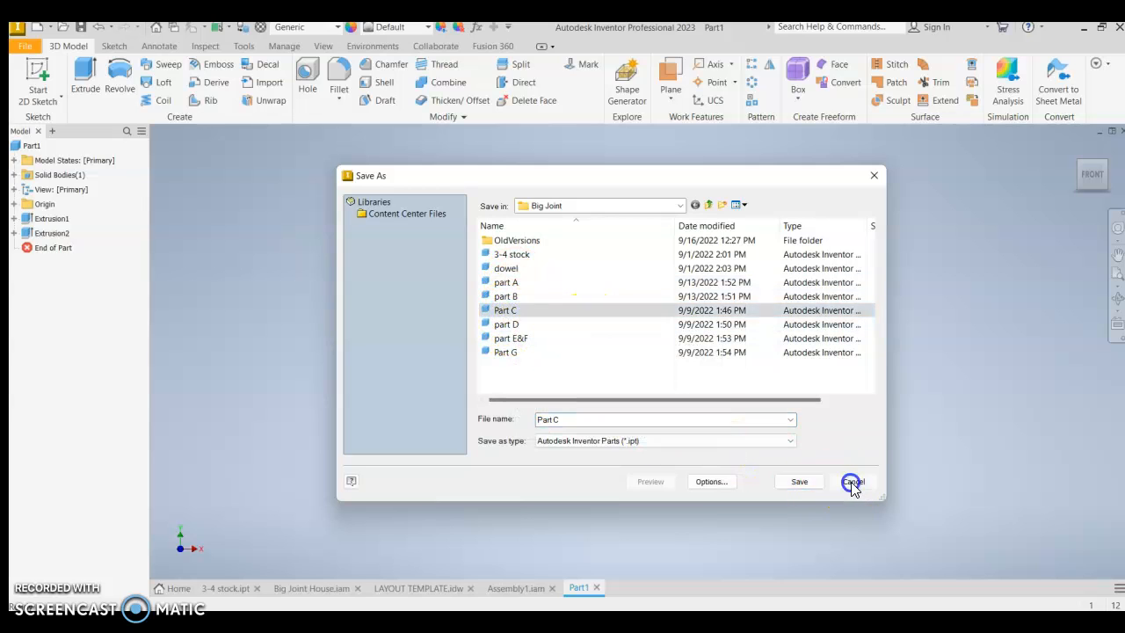